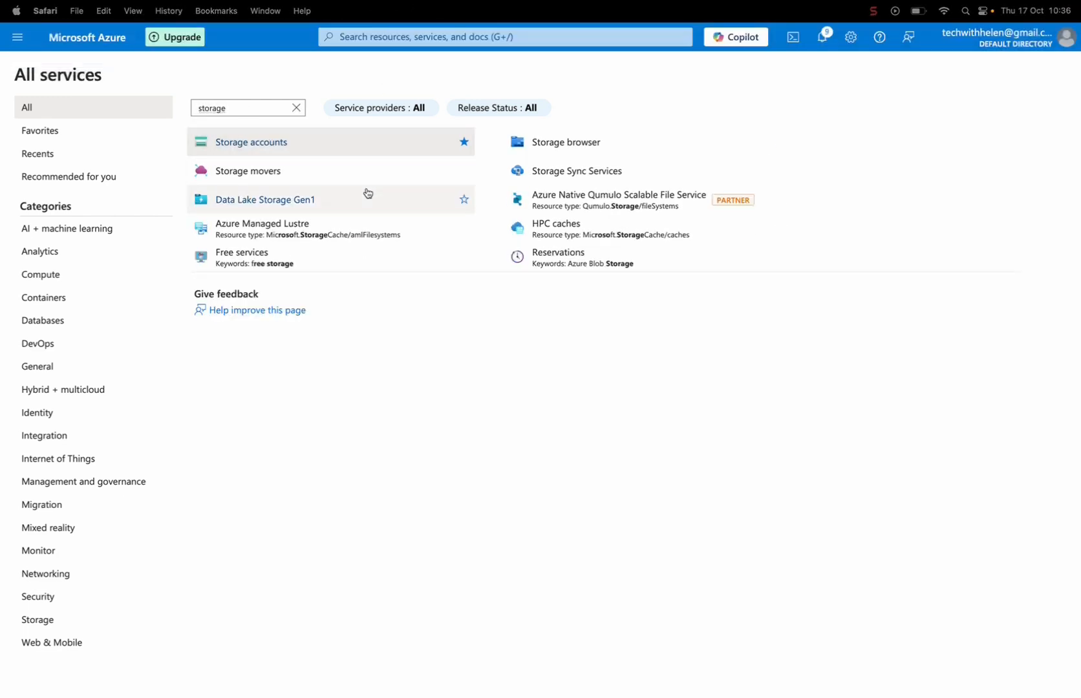
Search for "storage account", open the Storage accounts service and start creating a new storage account
left_click(403, 37)
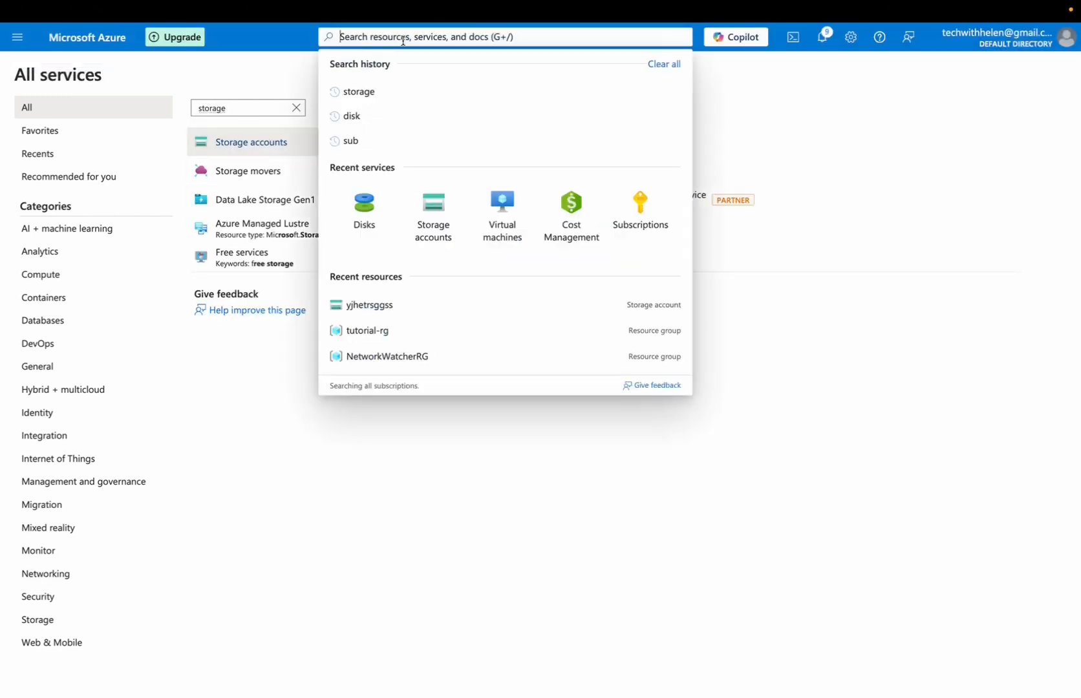
type("storage account")
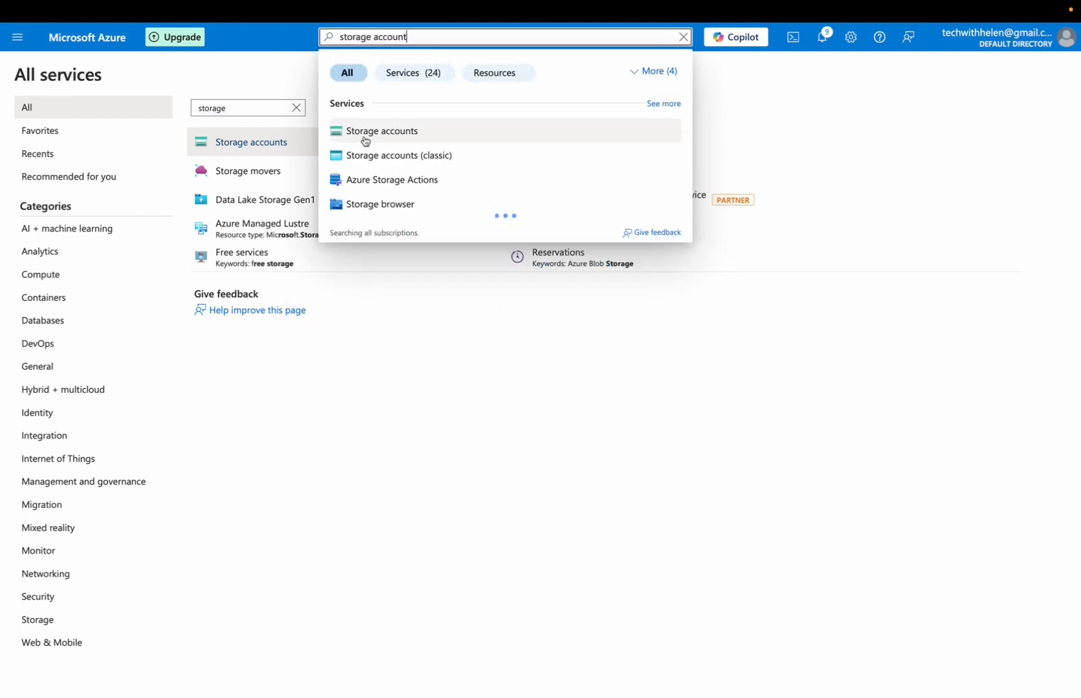
left_click(366, 133)
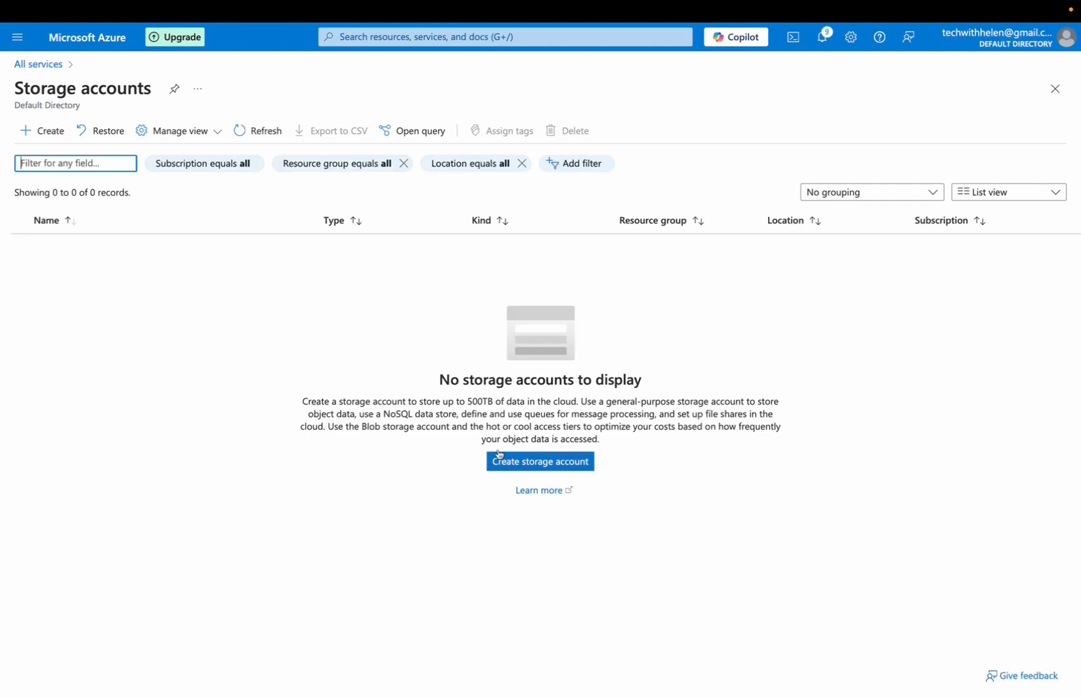
left_click(521, 463)
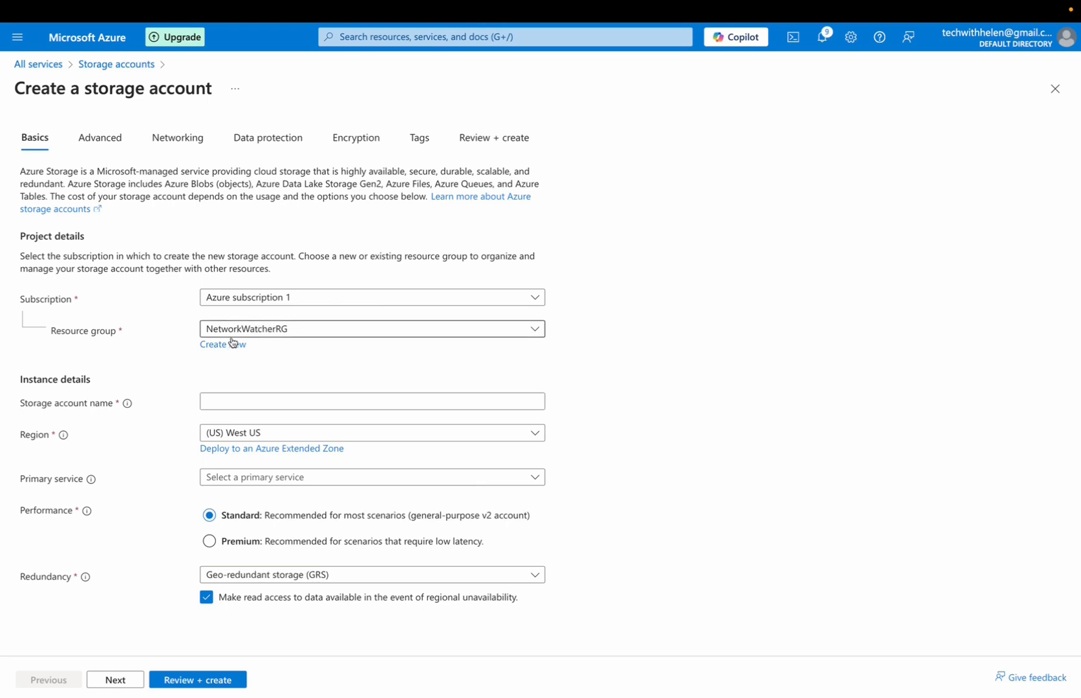
Assign the new storage account to the tutorial-rg resource group and name it specialstorage101
left_click(240, 334)
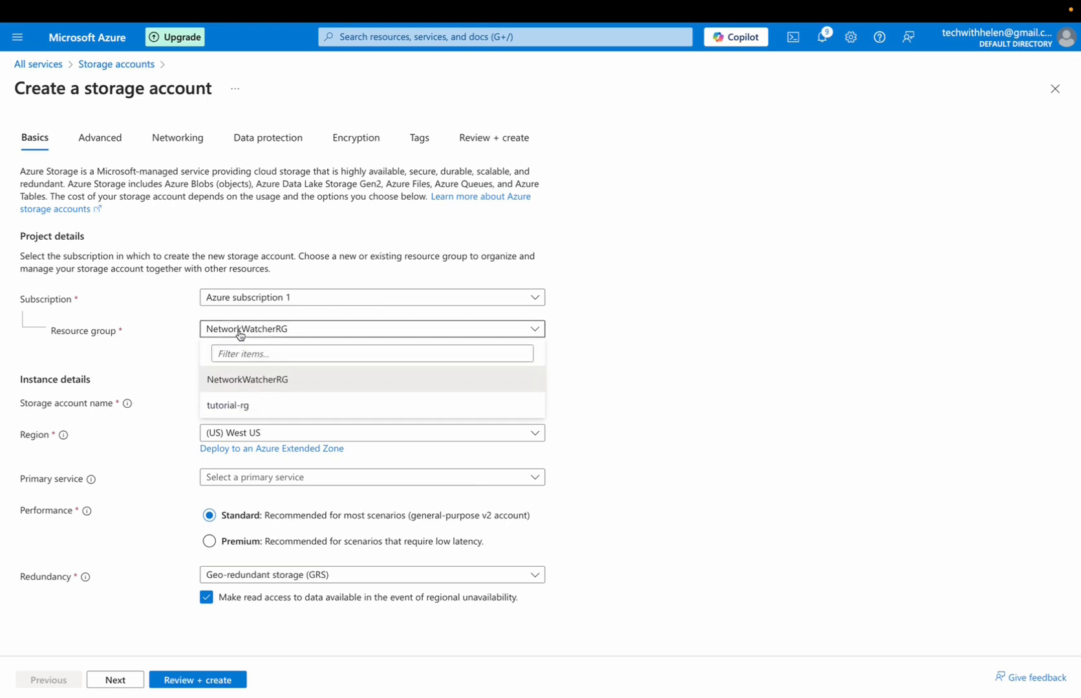
left_click(230, 406)
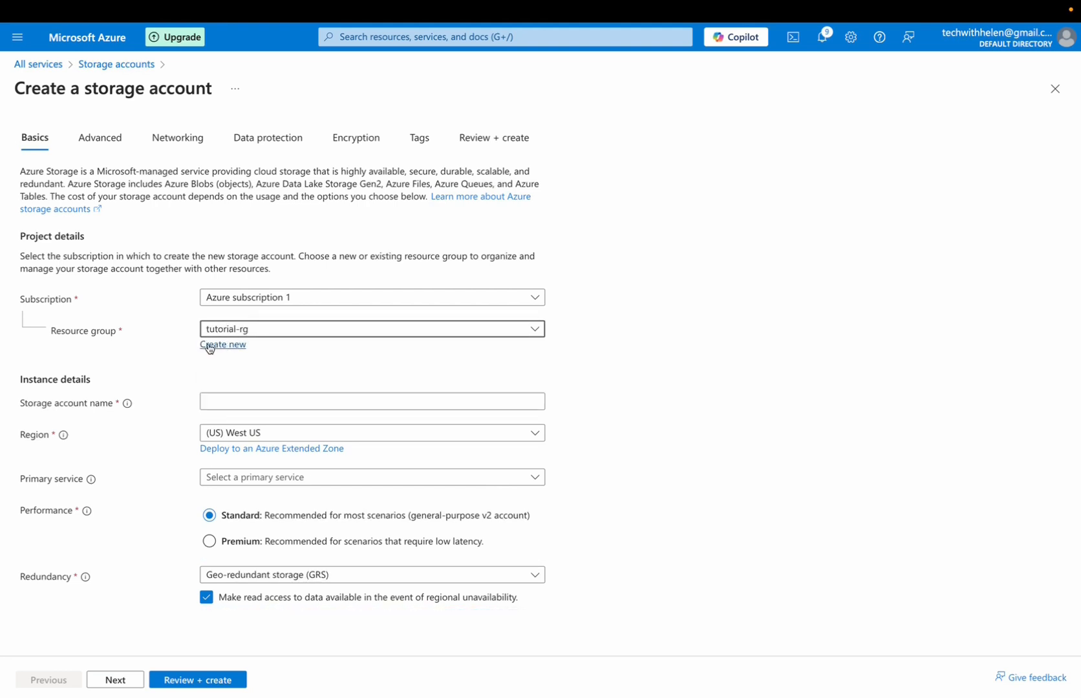
left_click(222, 400)
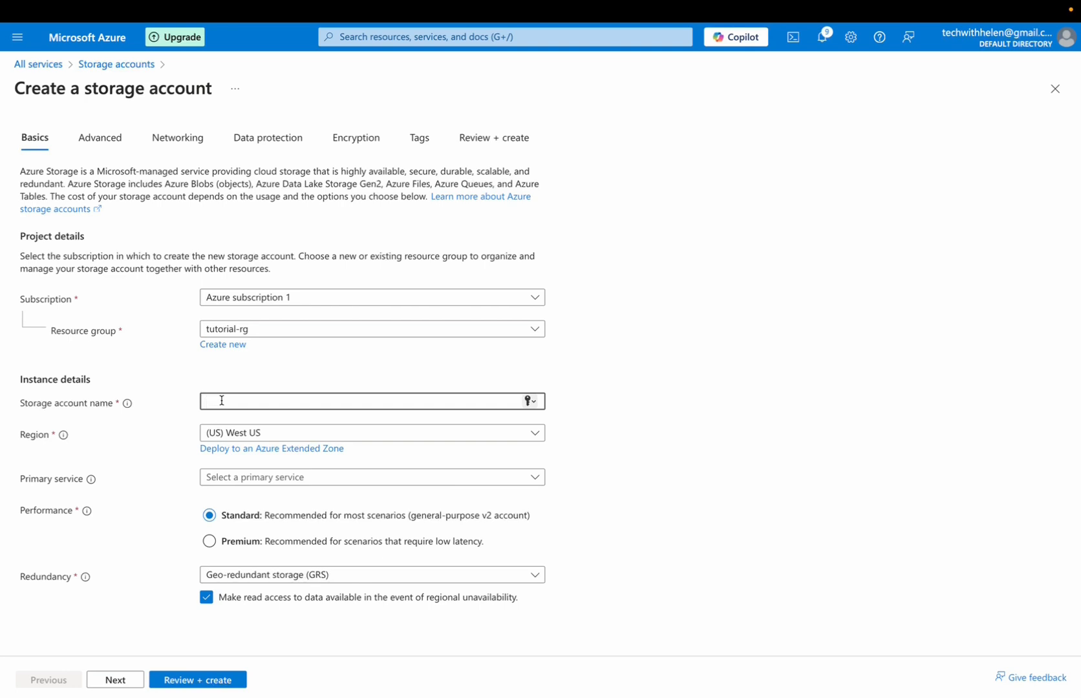
type("specialstorage101")
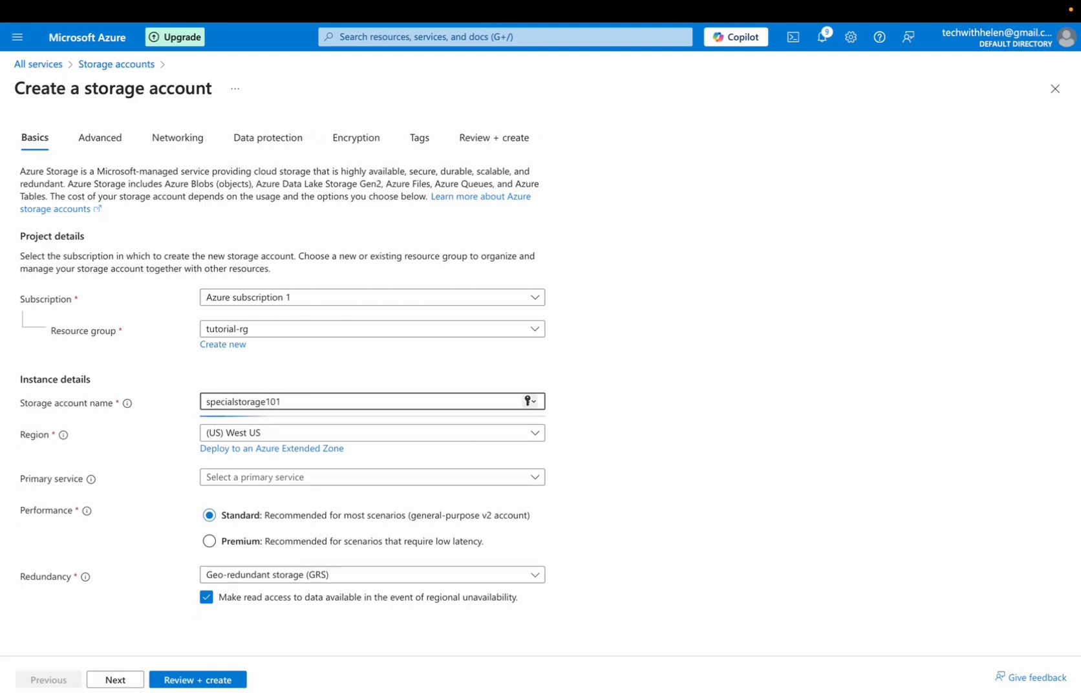
left_click(275, 436)
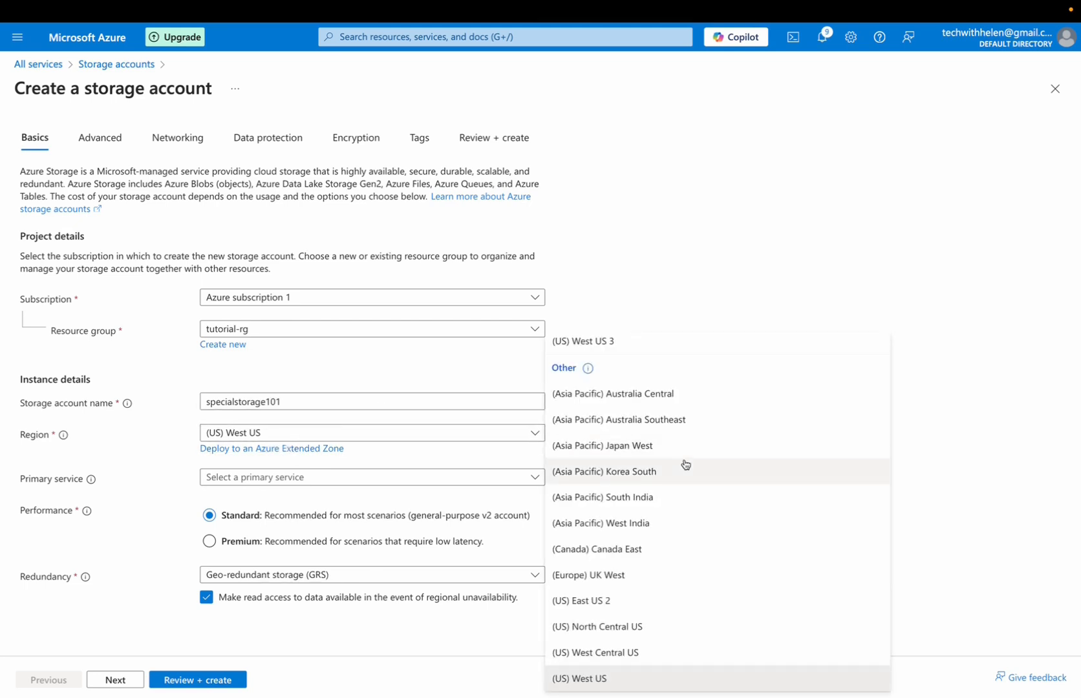
scroll(683, 463, "up", 15)
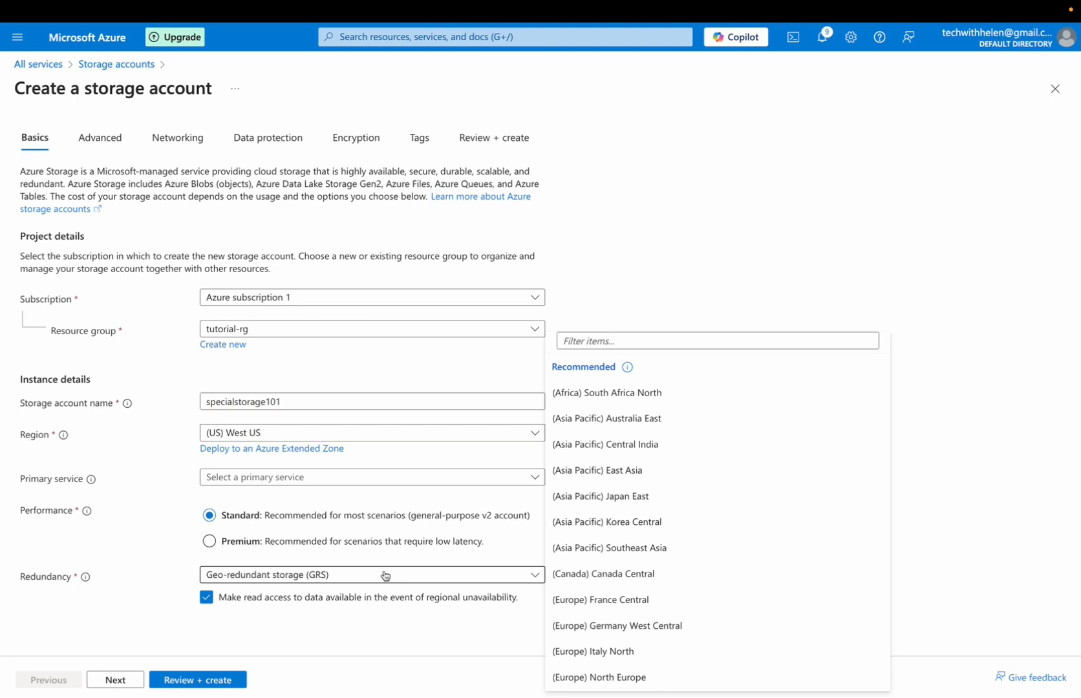
left_click(144, 439)
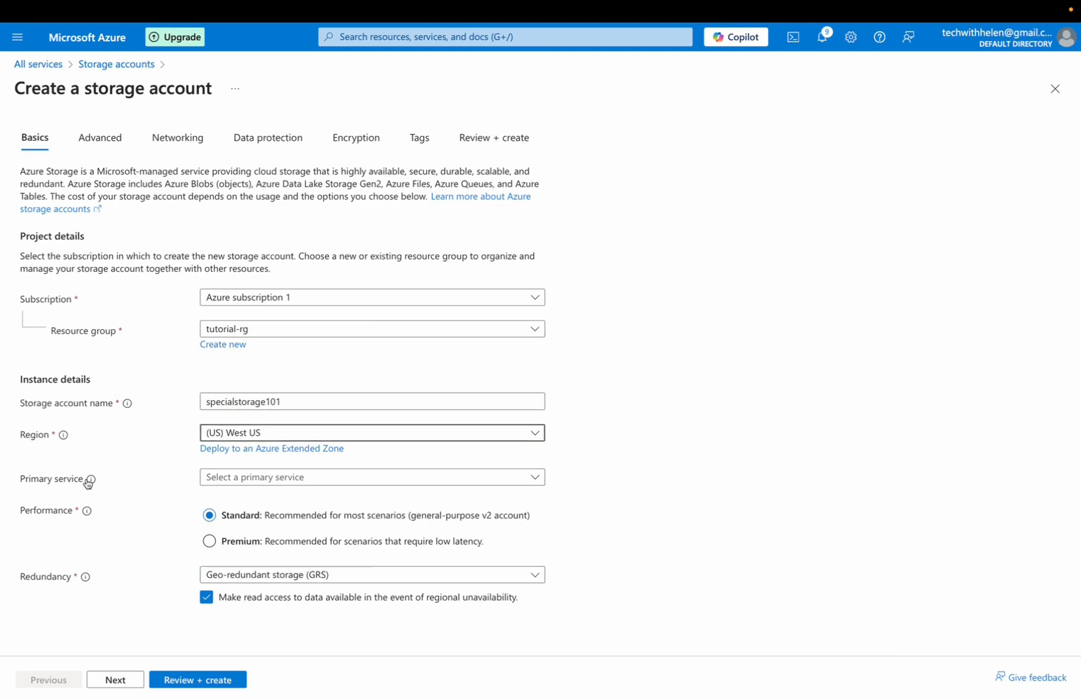
Set the primary service to Azure Blob Storage or Azure Data Lake Storage Gen 2 and the redundancy to Locally-redundant storage (LRS)
left_click(285, 479)
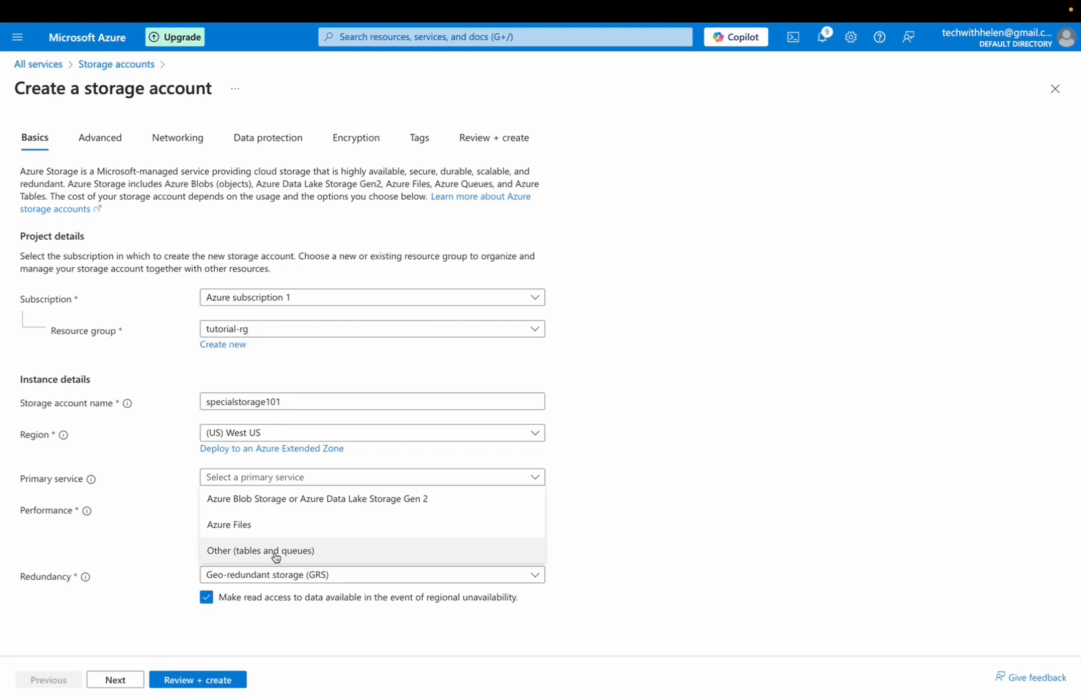
left_click(261, 501)
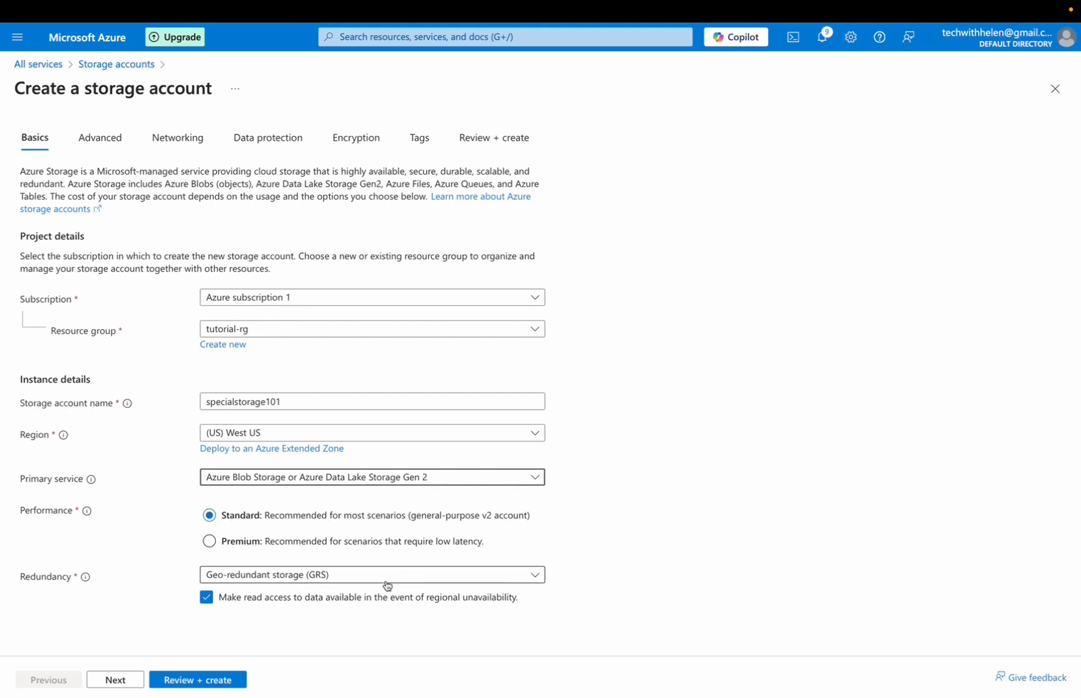
left_click(354, 576)
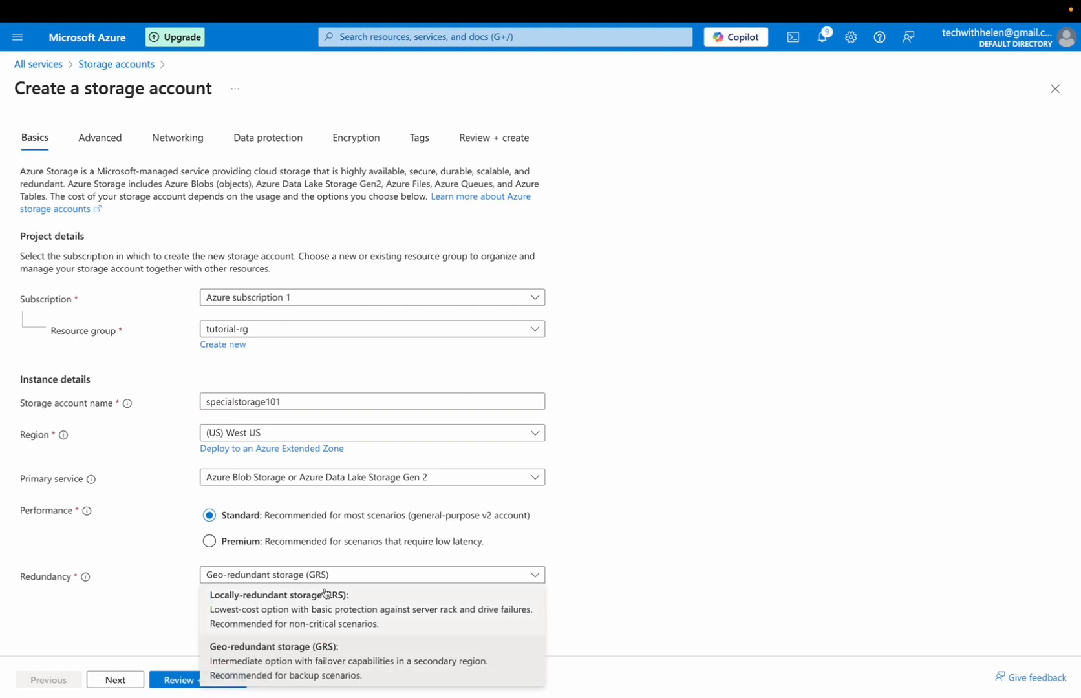
left_click(283, 611)
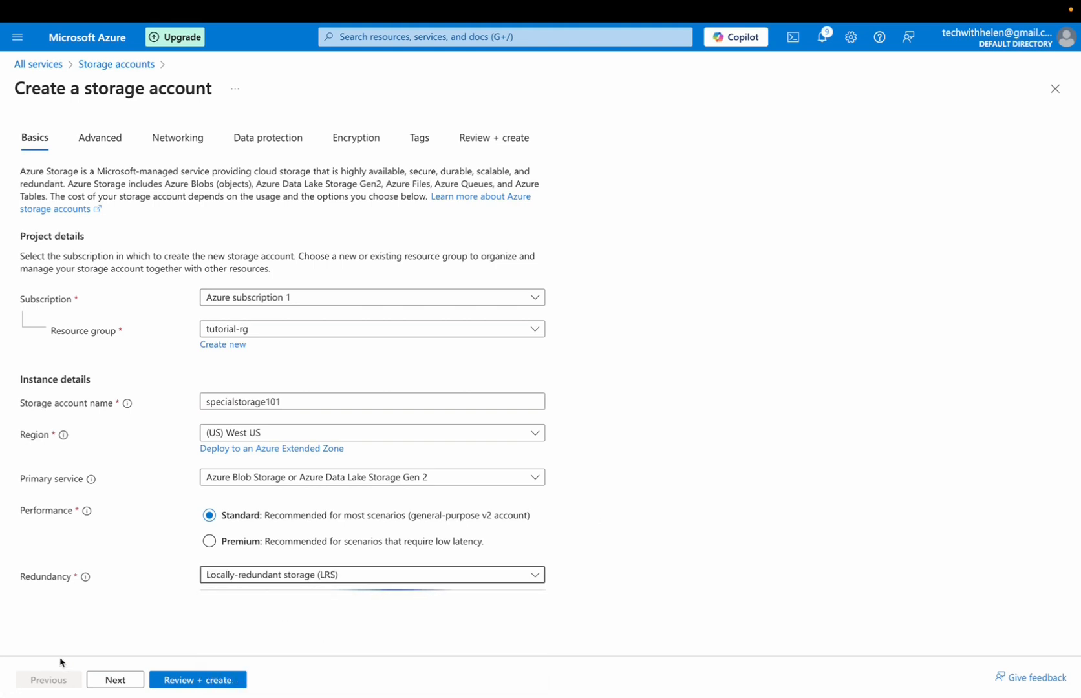
Allow enabling anonymous access on individual containers in the advanced settings and review the permitted scope options for copy operations
left_click(115, 680)
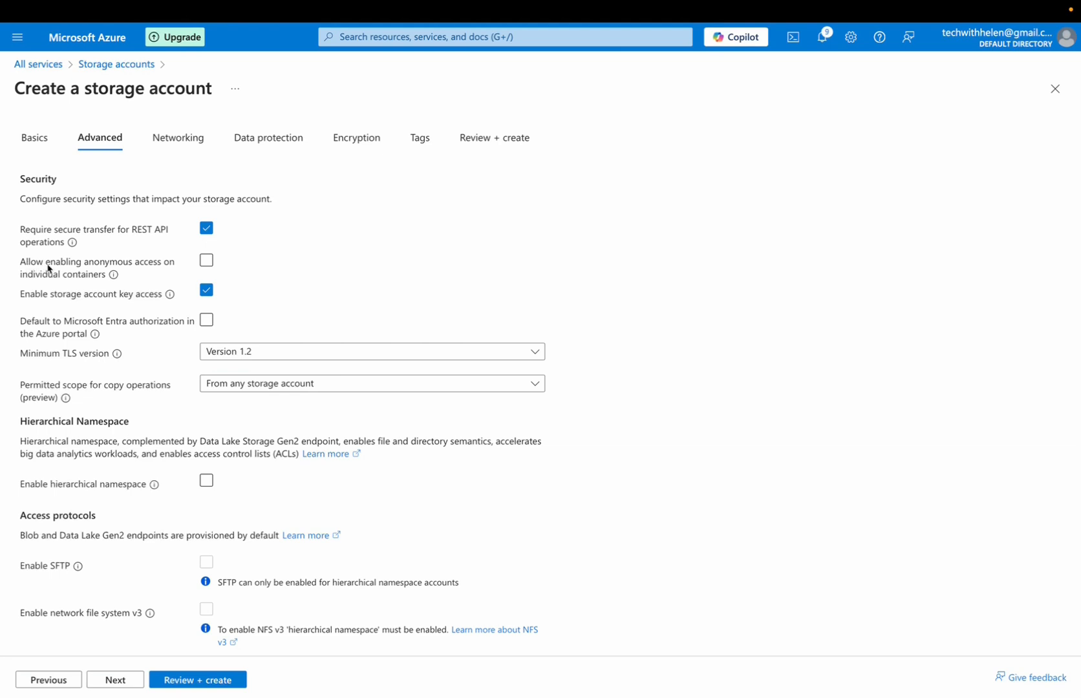
left_click(208, 260)
scroll(683, 358, "down", 3)
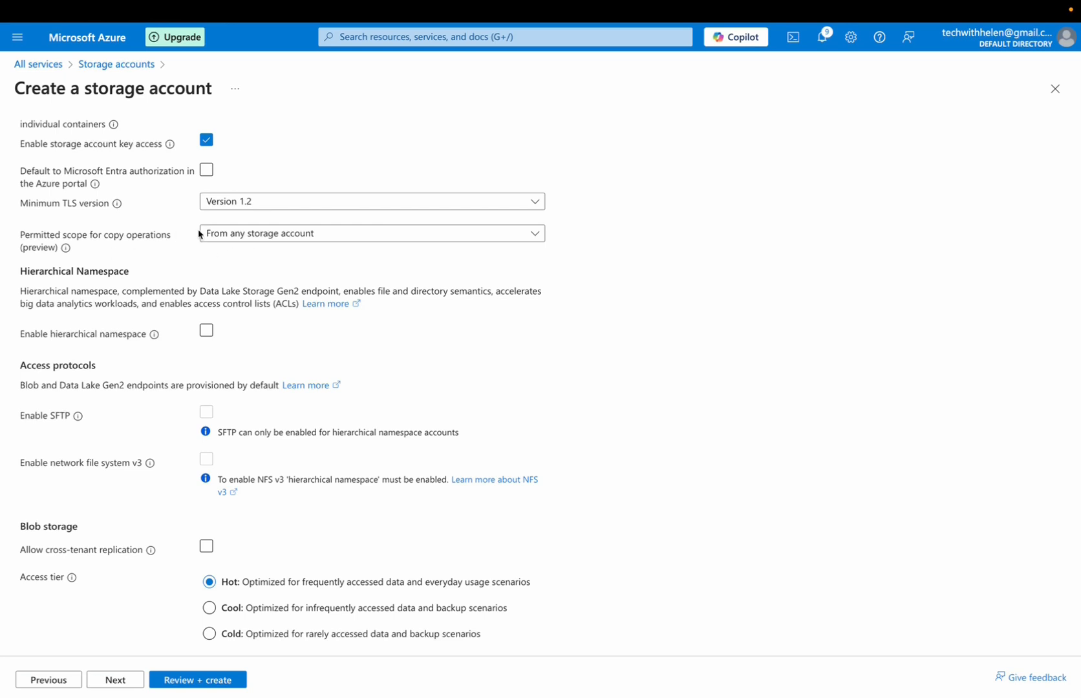
mouse_move(65, 252)
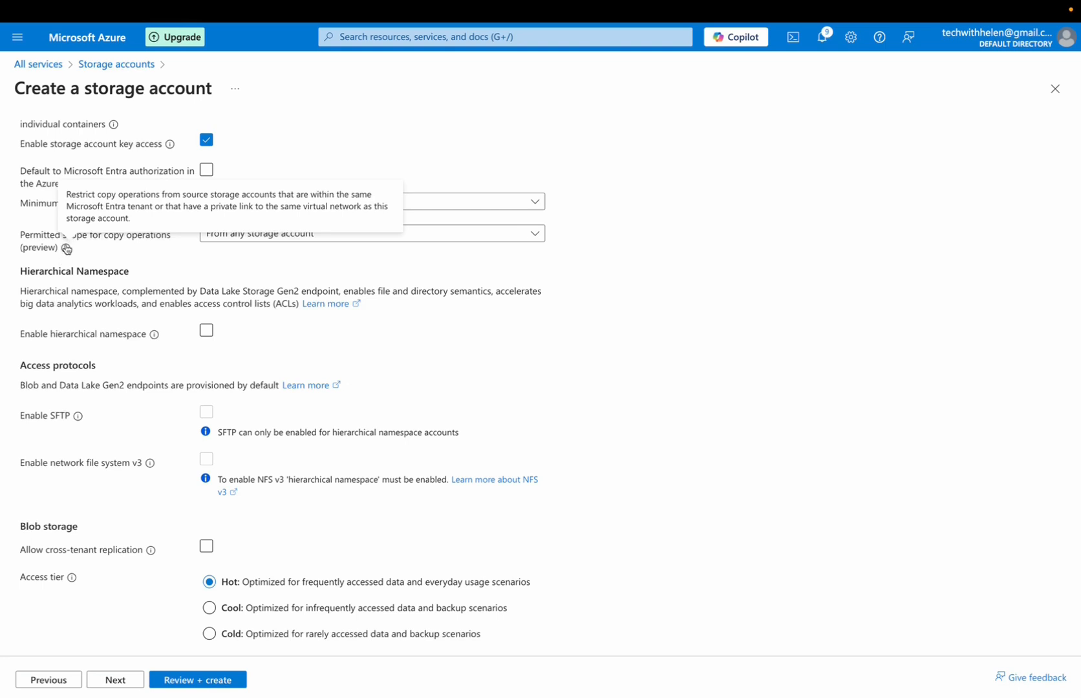
left_click(267, 237)
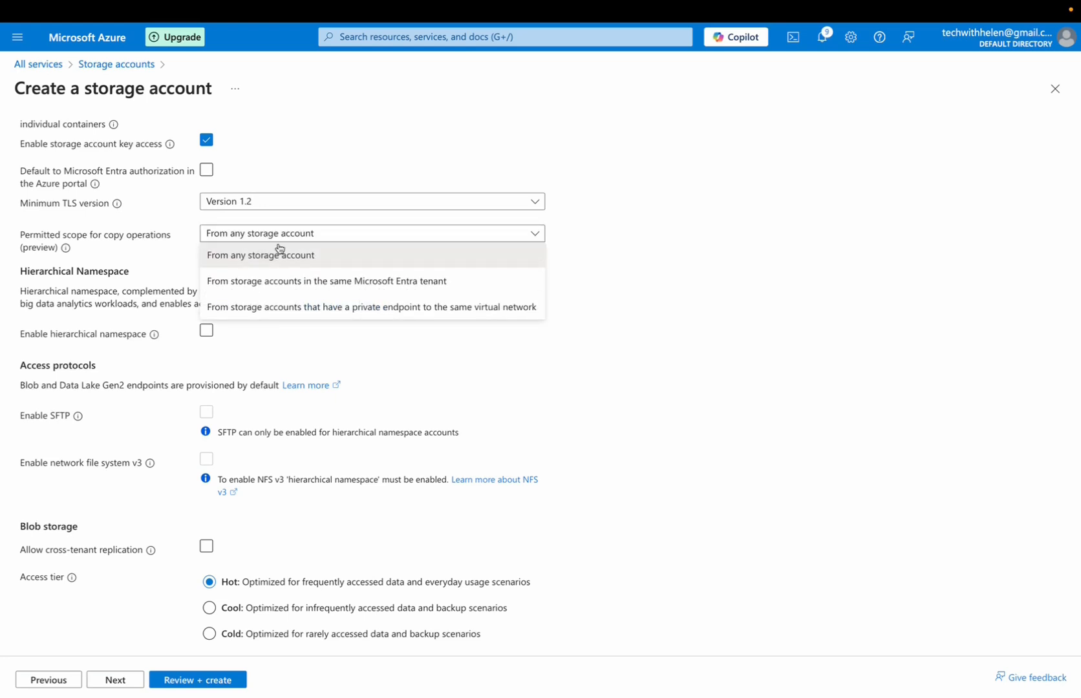
left_click(879, 301)
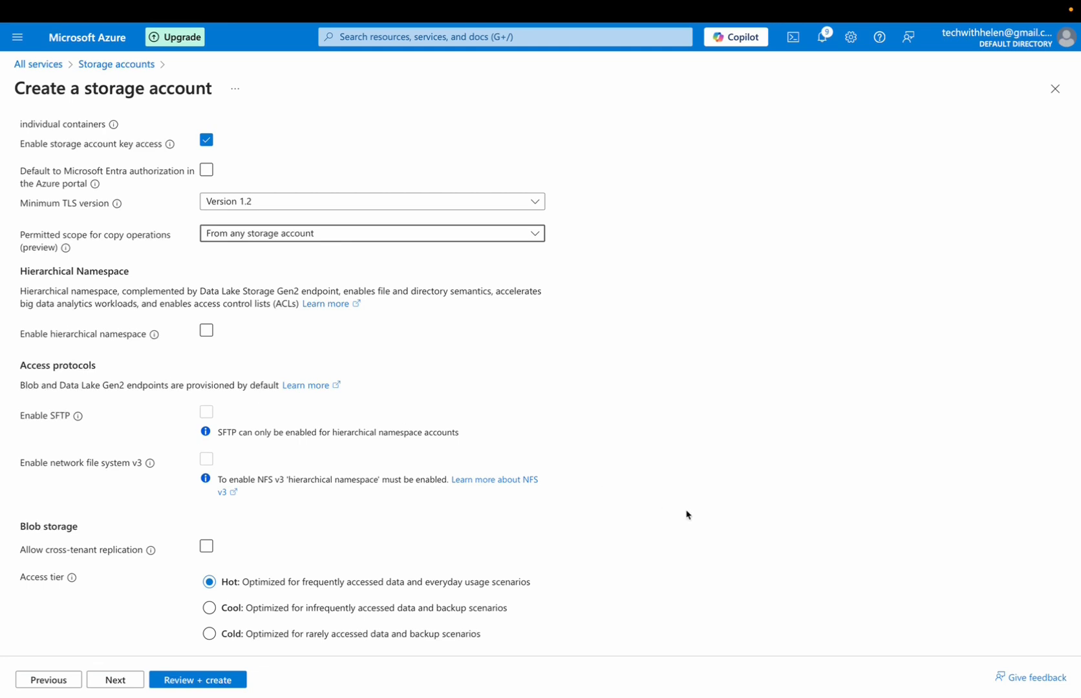
scroll(881, 476, "down", 1)
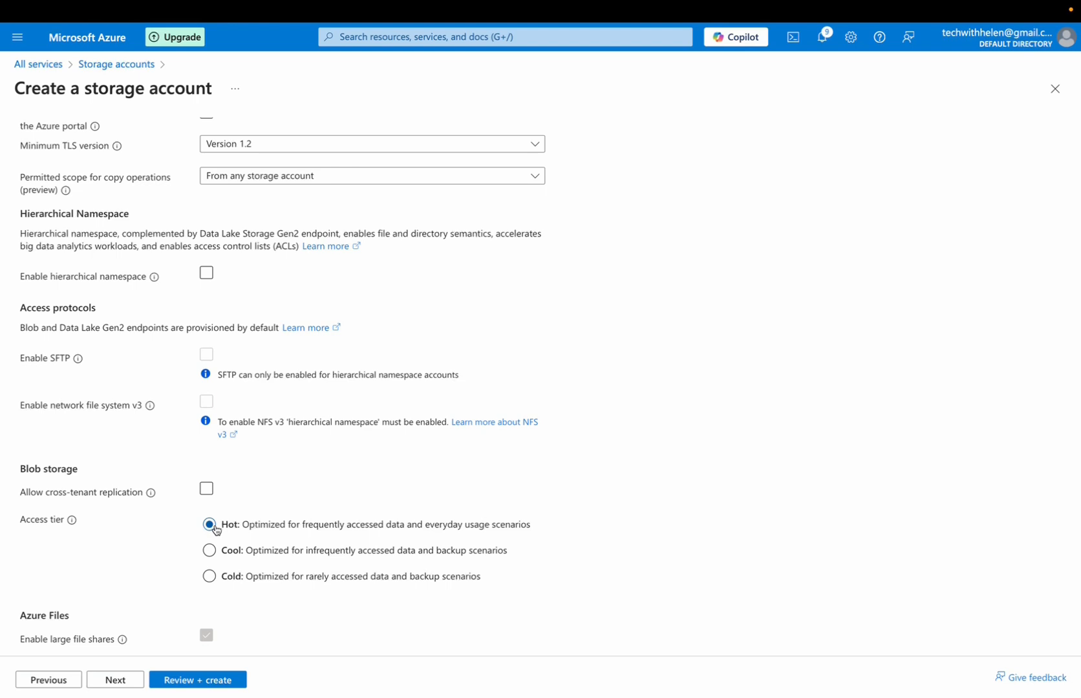
Set the storage account's network access to disable public access and use private access
left_click(116, 681)
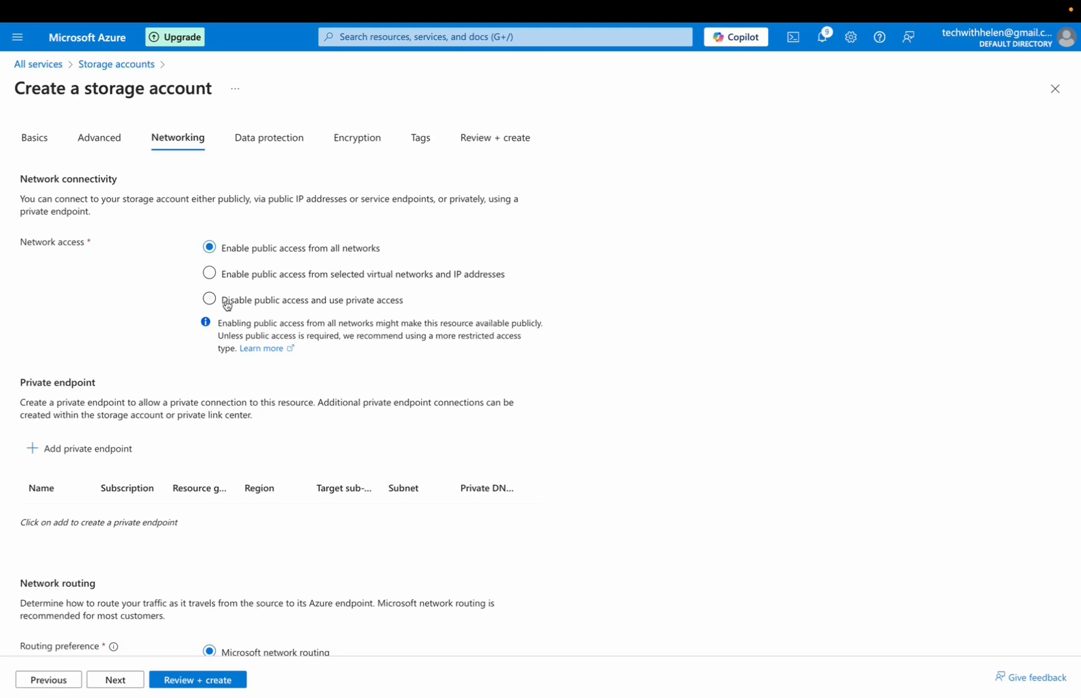
left_click(210, 273)
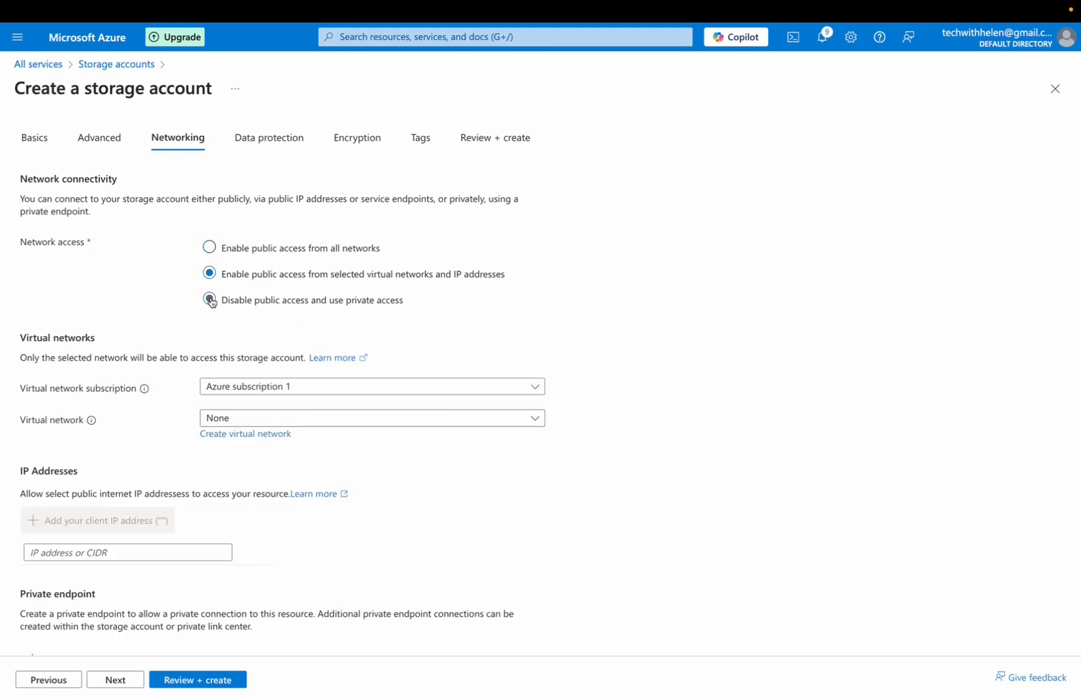
left_click(209, 300)
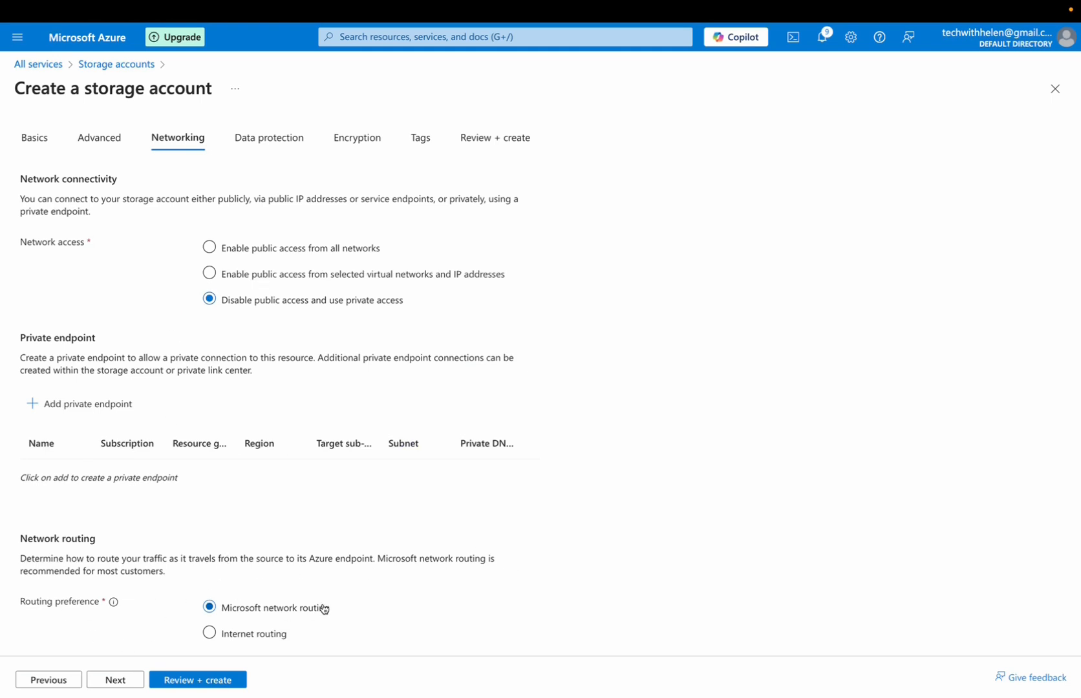
Enable point-in-time restore for containers, together with the blob versioning and blob change feed it requires, in the data protection settings
left_click(117, 680)
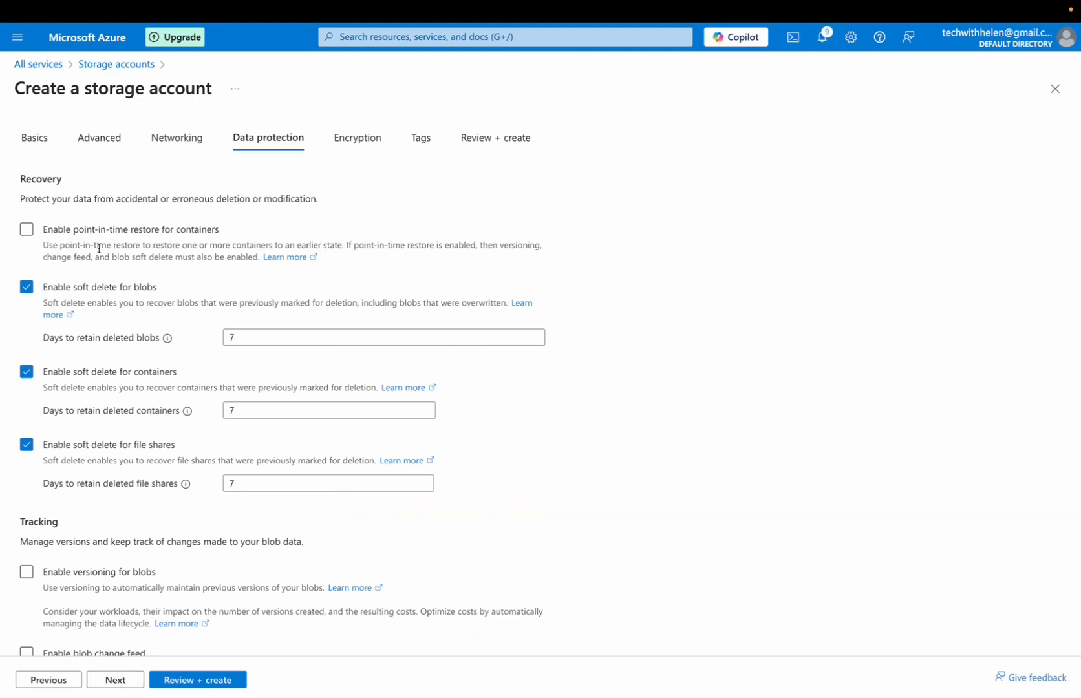
left_click(43, 230)
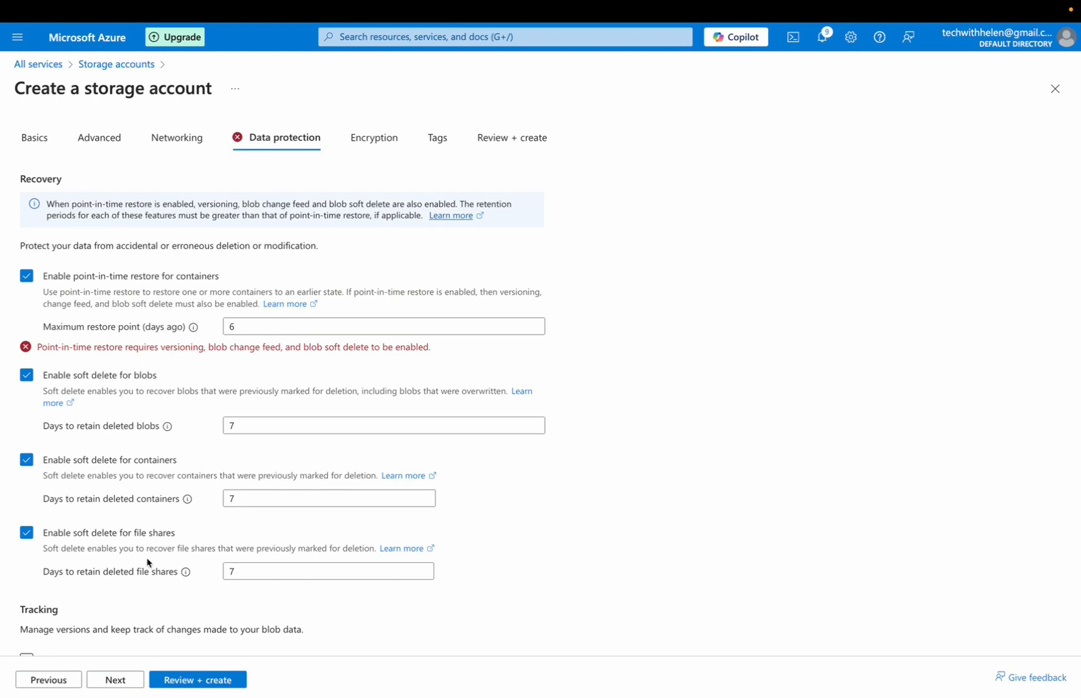
scroll(563, 554, "down", 3)
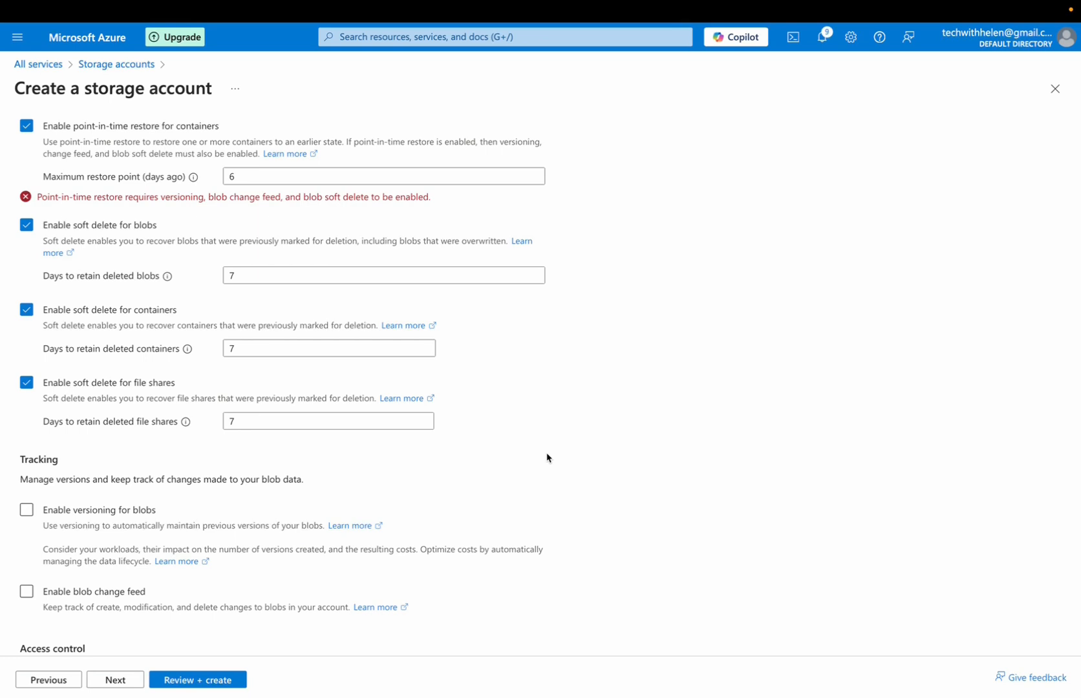
scroll(547, 458, "down", 2)
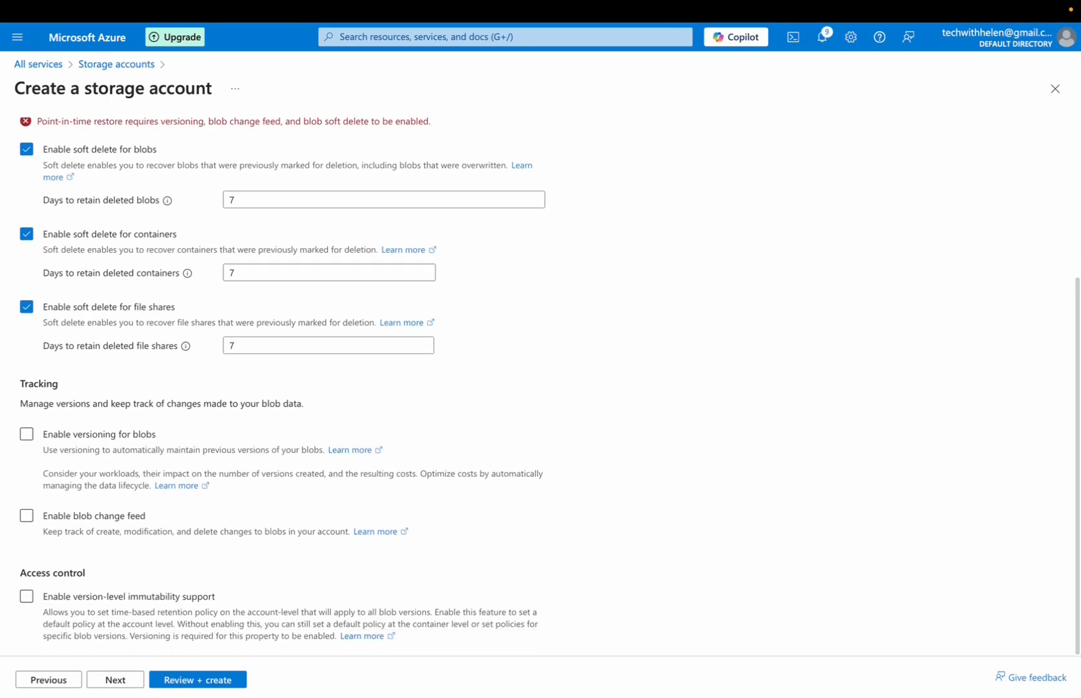
left_click(26, 436)
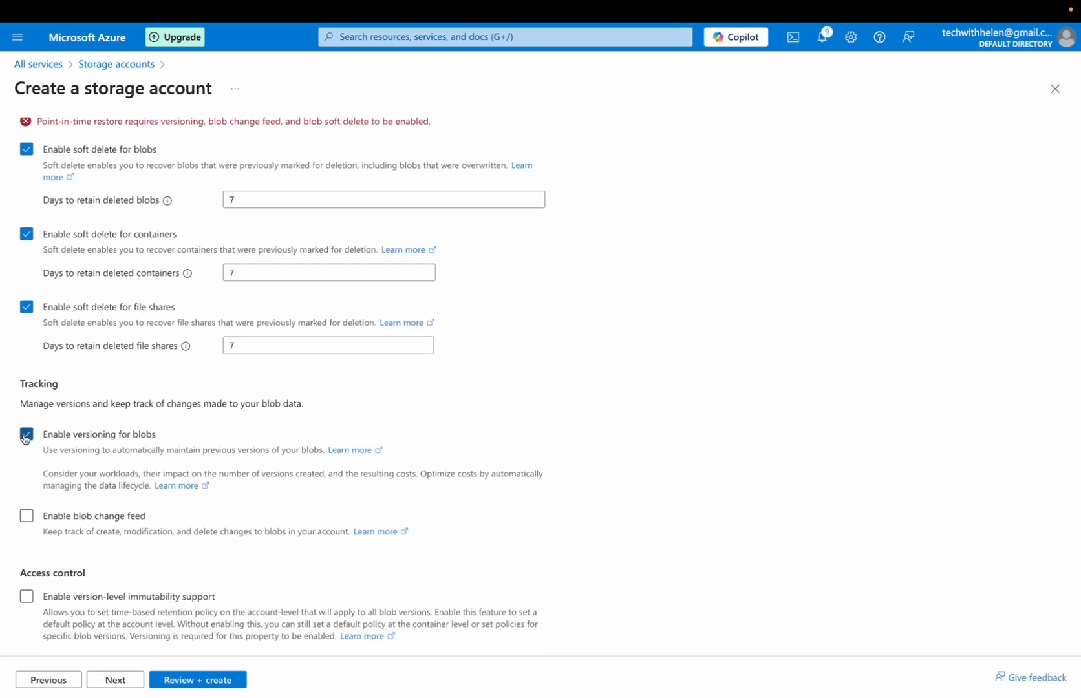
left_click(26, 515)
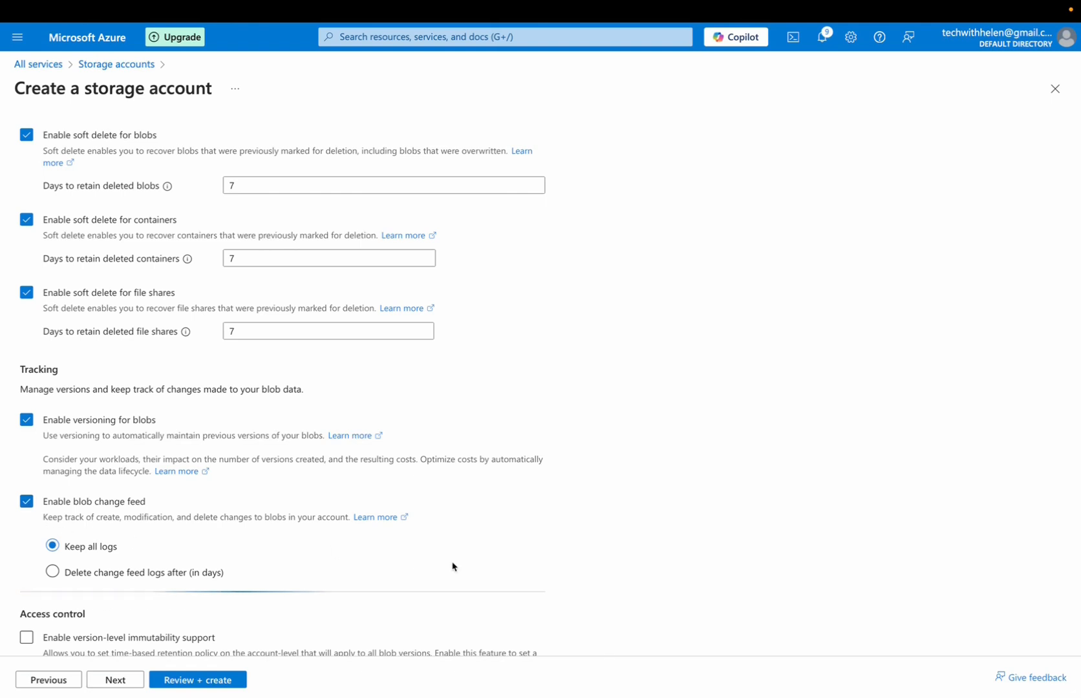
scroll(684, 552, "down", 1)
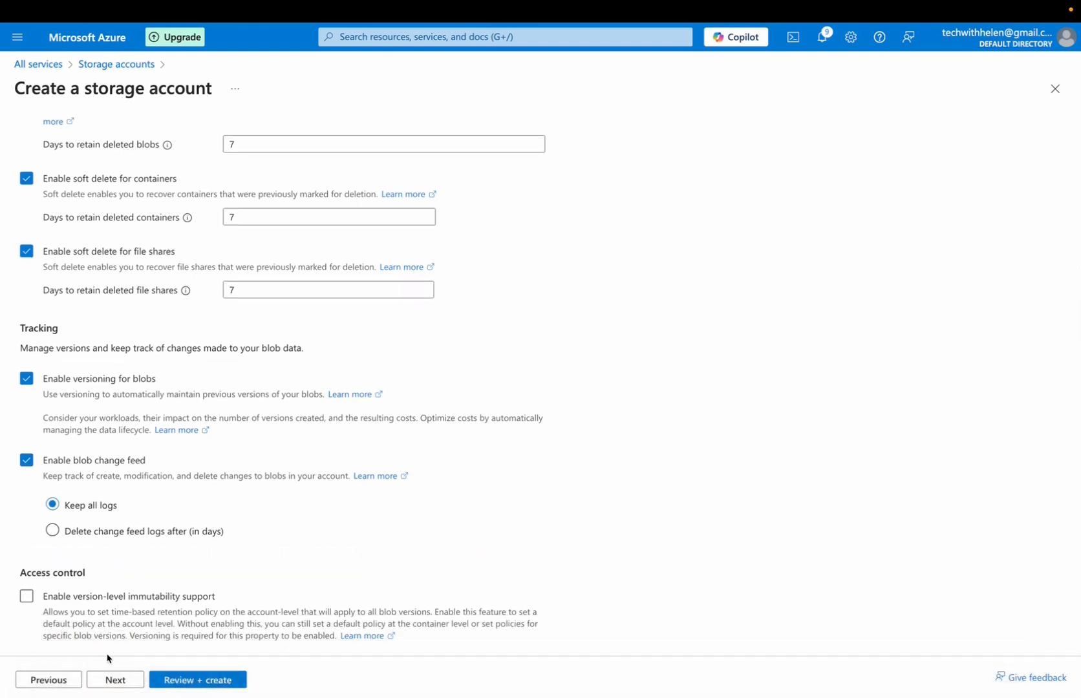
Keep the default encryption and tag settings, then review the configuration and create the storage account
left_click(114, 680)
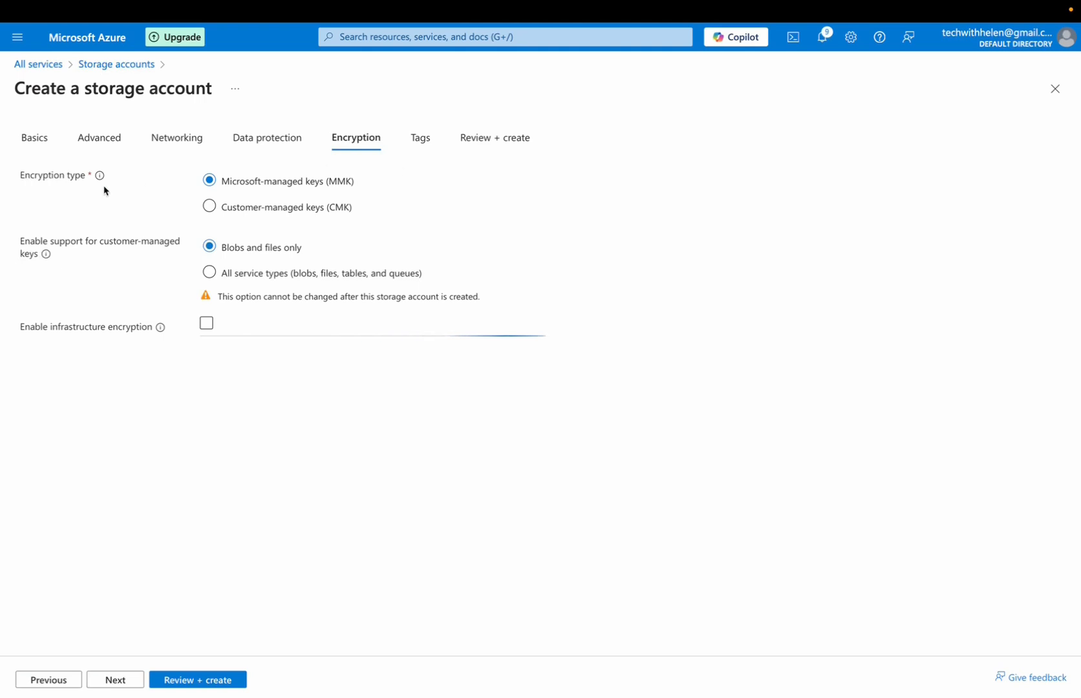
left_click(420, 138)
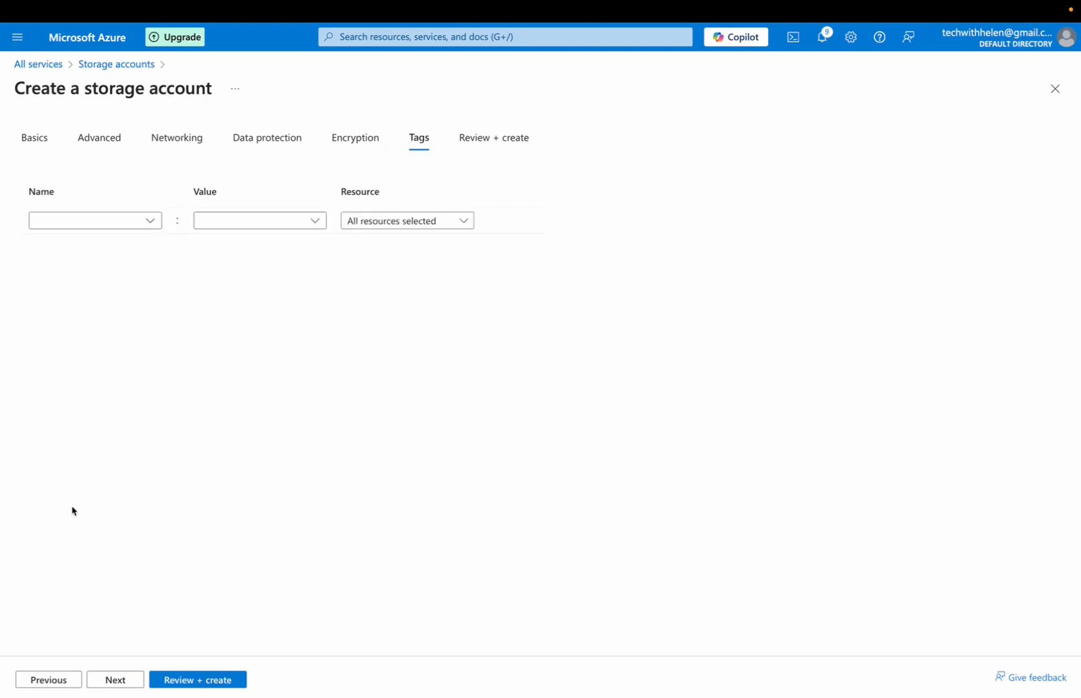
left_click(201, 681)
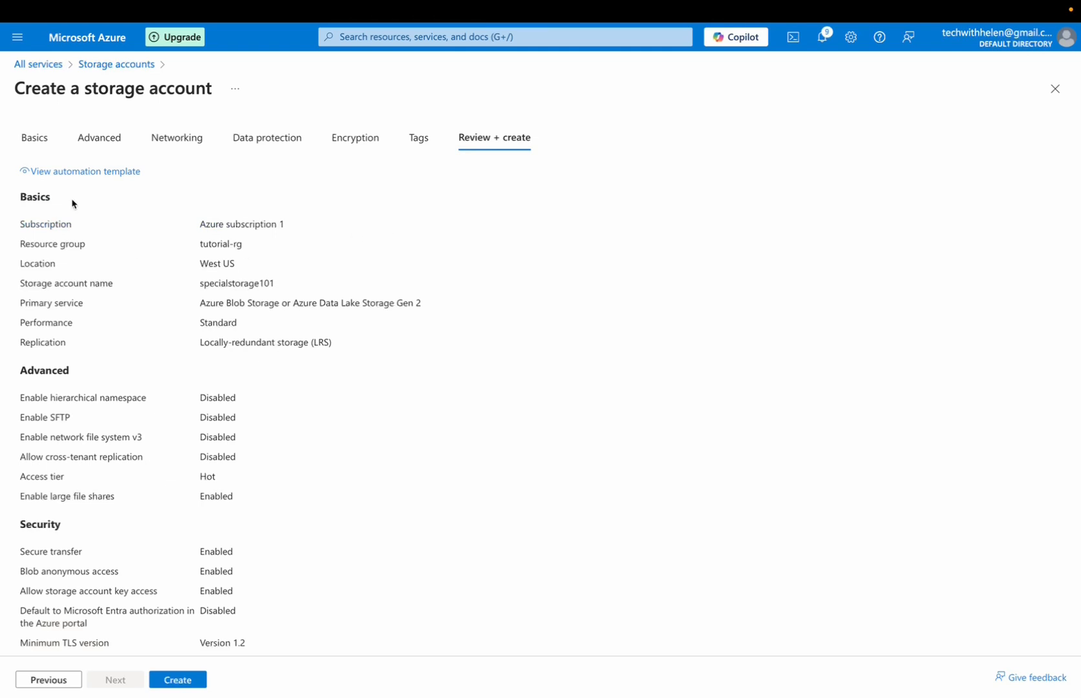
left_click(178, 680)
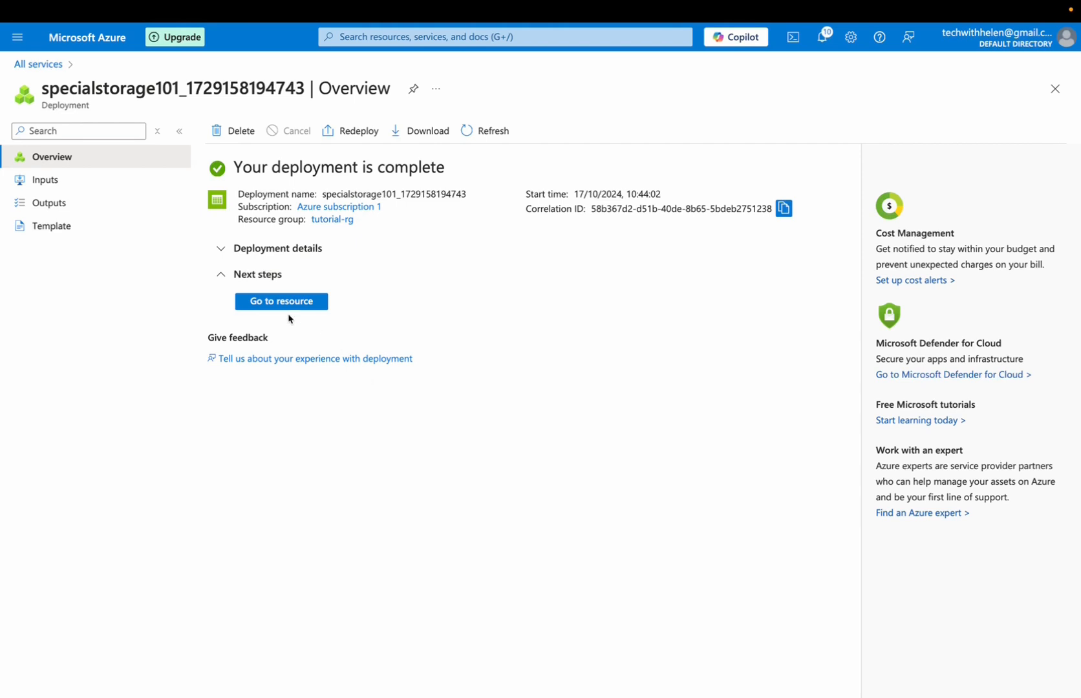
Open the newly deployed storage account specialstorage101 and show its list of blob containers
left_click(280, 302)
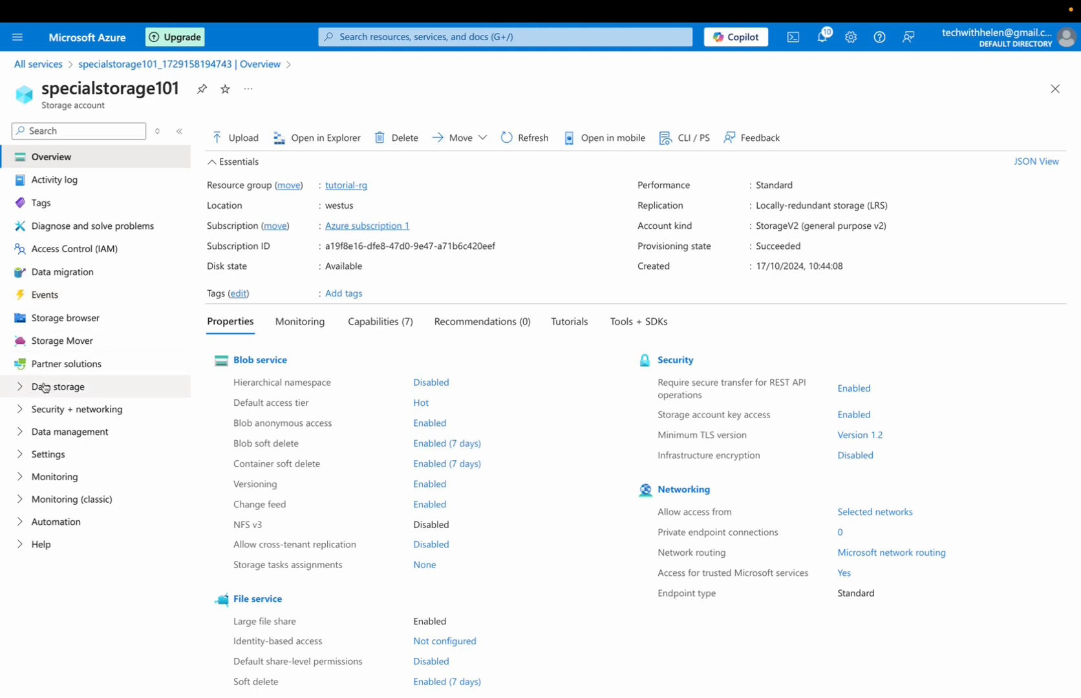
left_click(71, 387)
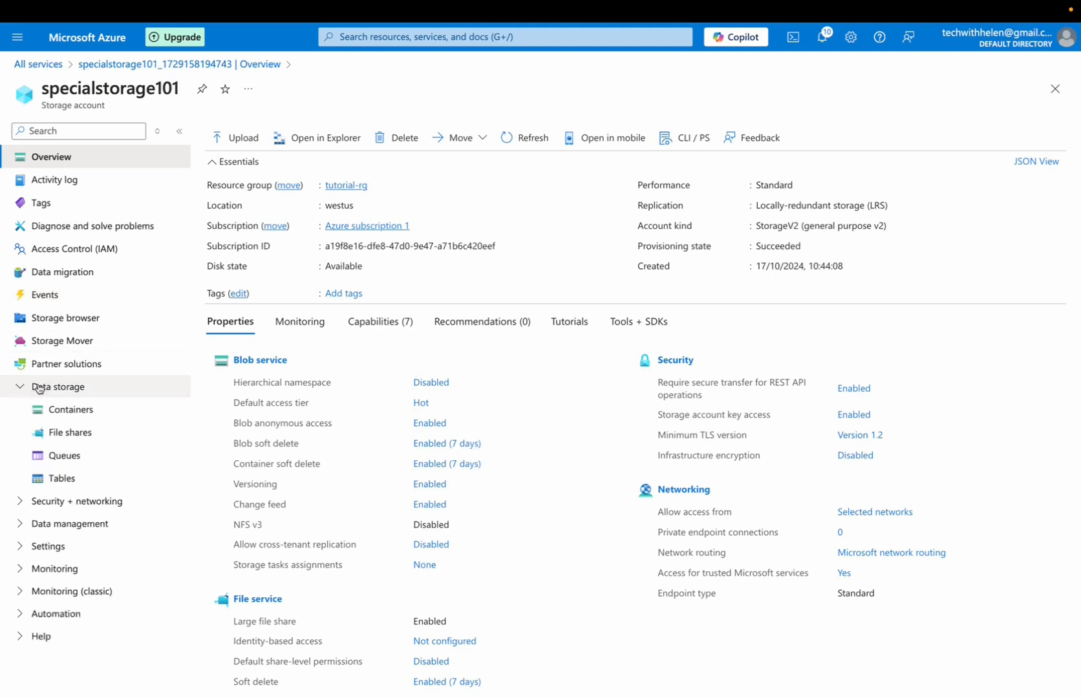
left_click(71, 409)
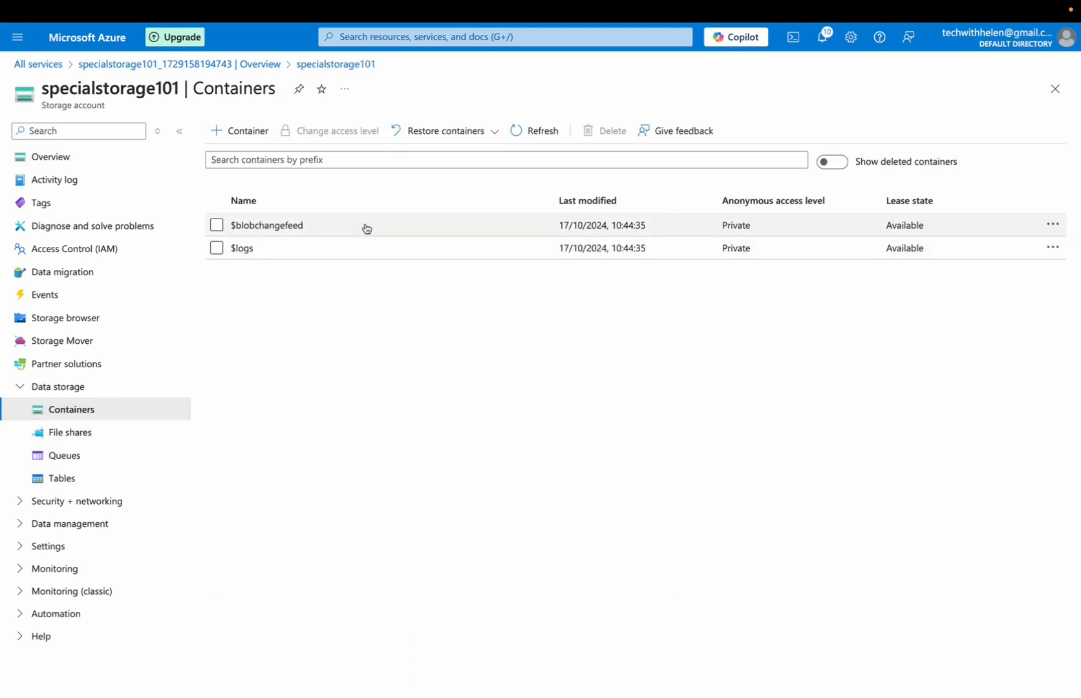
Create a container named my-container-1 with the anonymous access level Blob (anonymous read access for blobs only)
left_click(239, 132)
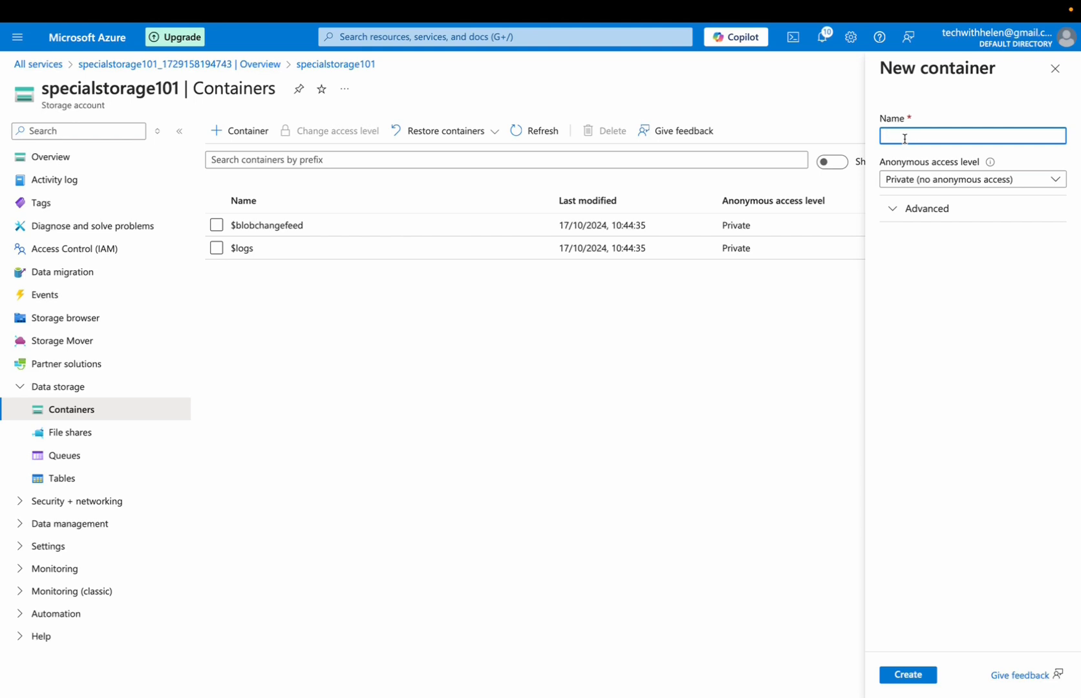
type("co")
key("BackSpace")
key("BackSpace")
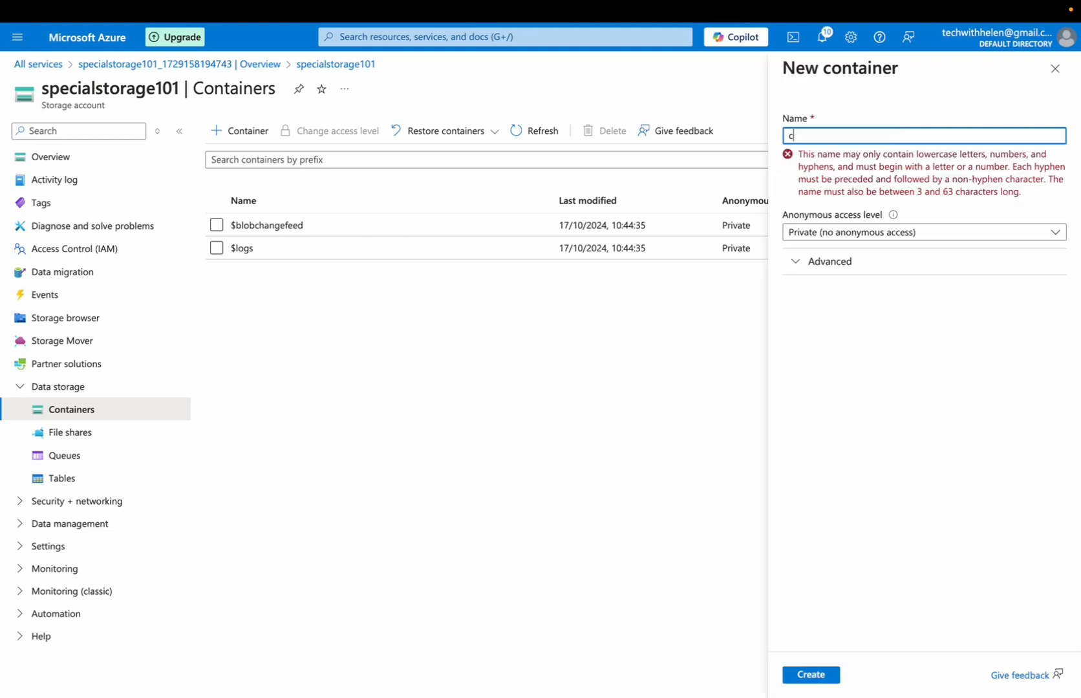
type("my-container-1")
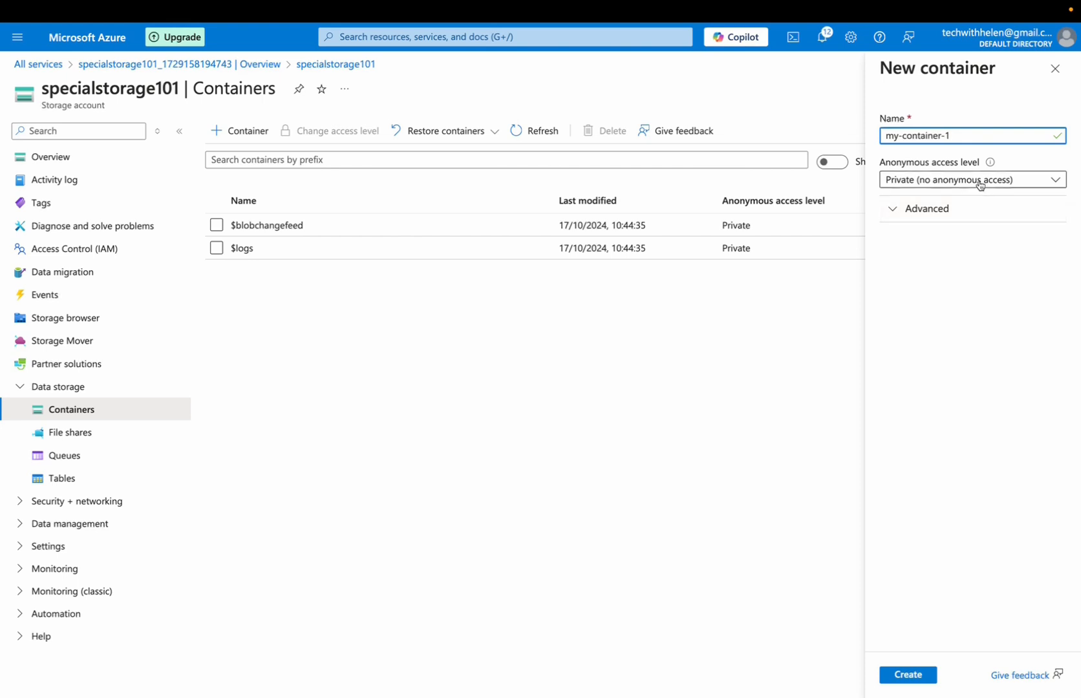
mouse_move(985, 167)
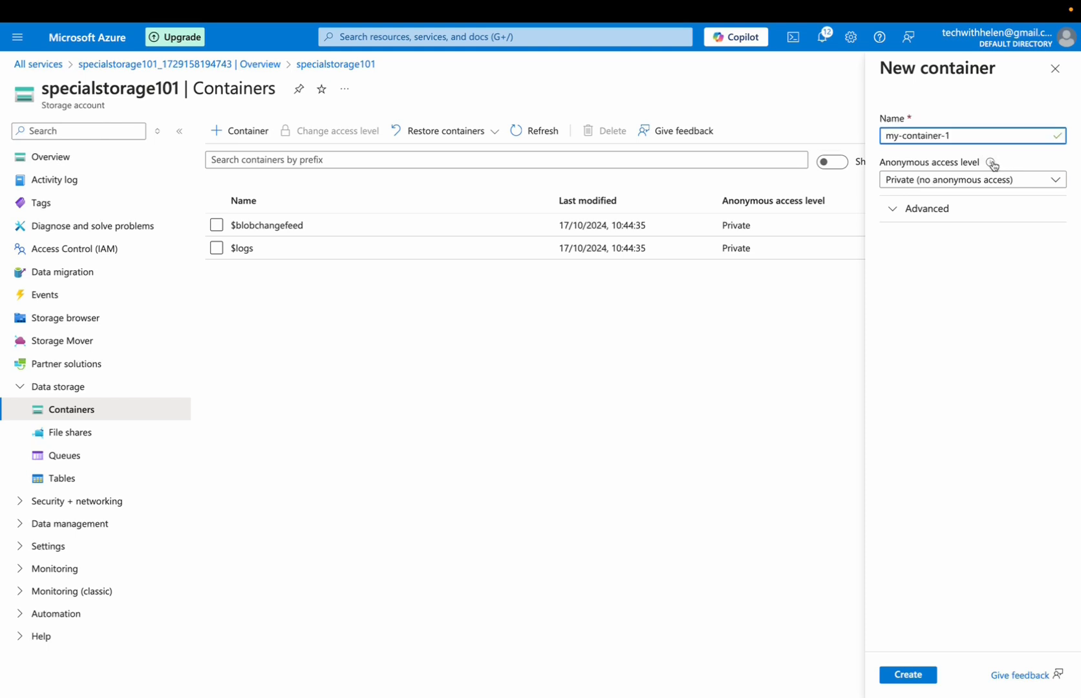
left_click(965, 181)
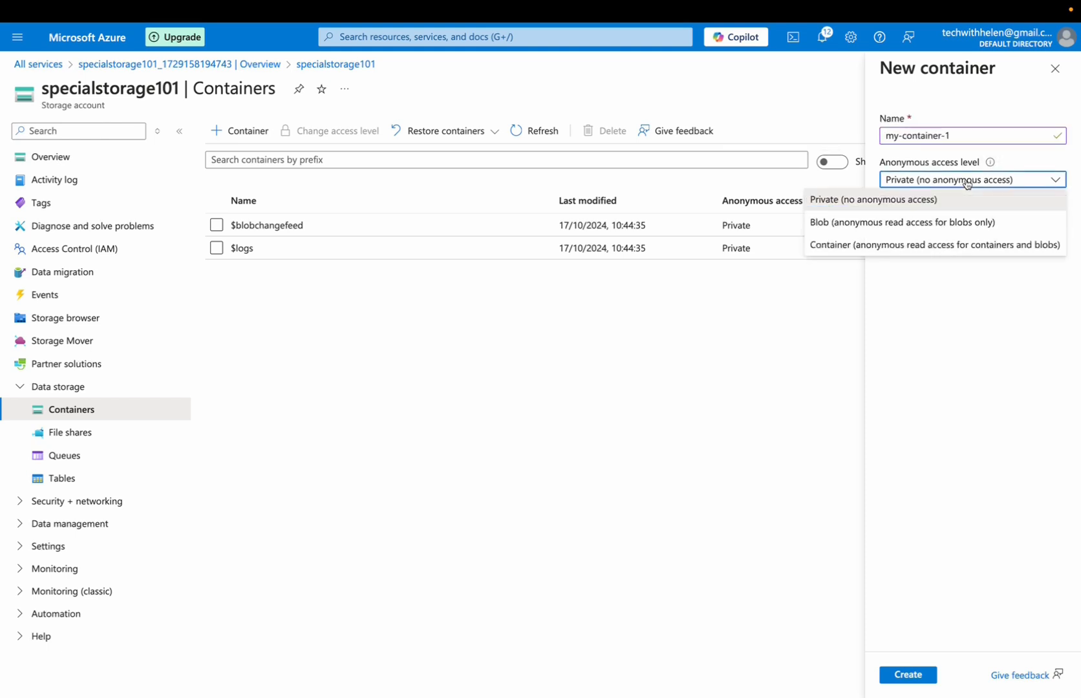
left_click(830, 223)
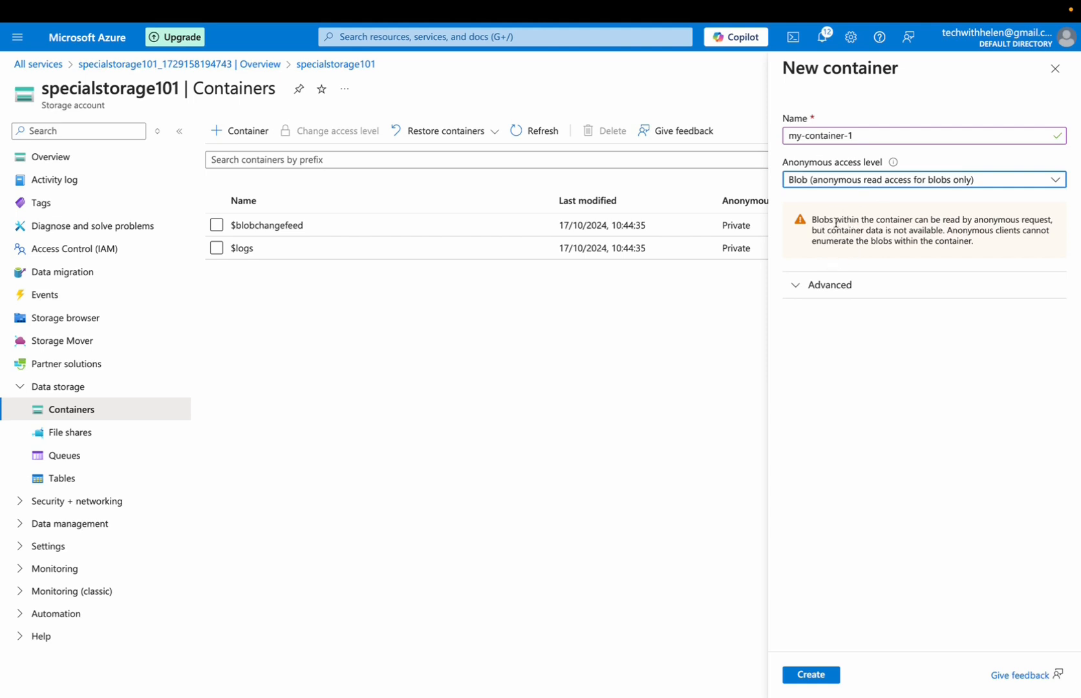
left_click(809, 674)
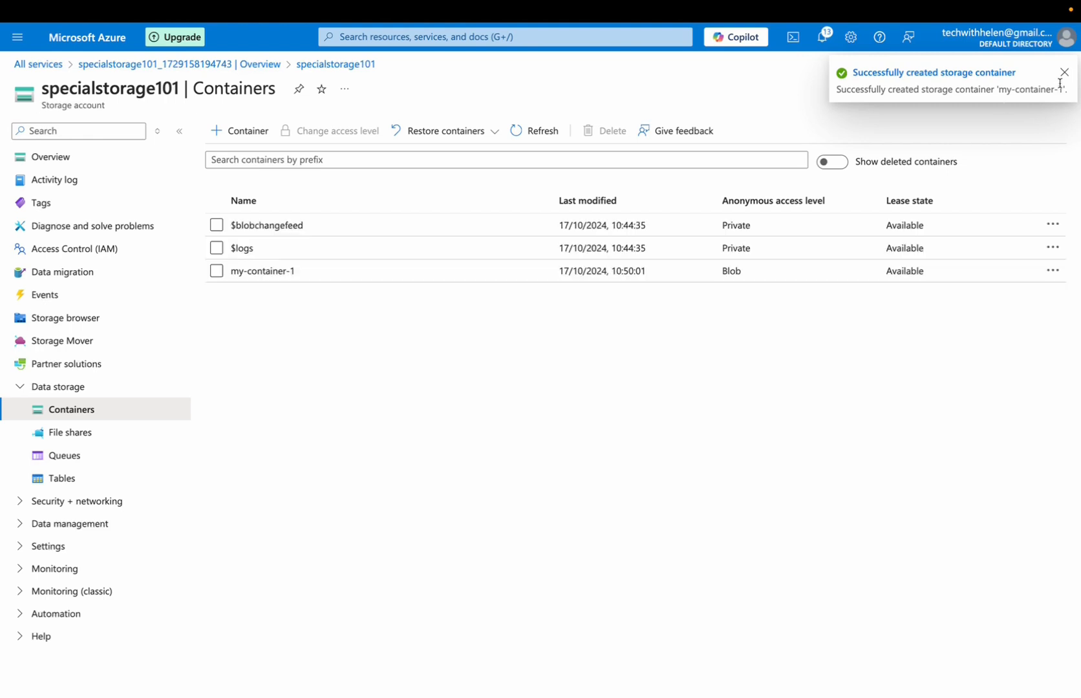
Open my-container-1 and read the request details about the storage account's firewall and virtual network settings
left_click(262, 271)
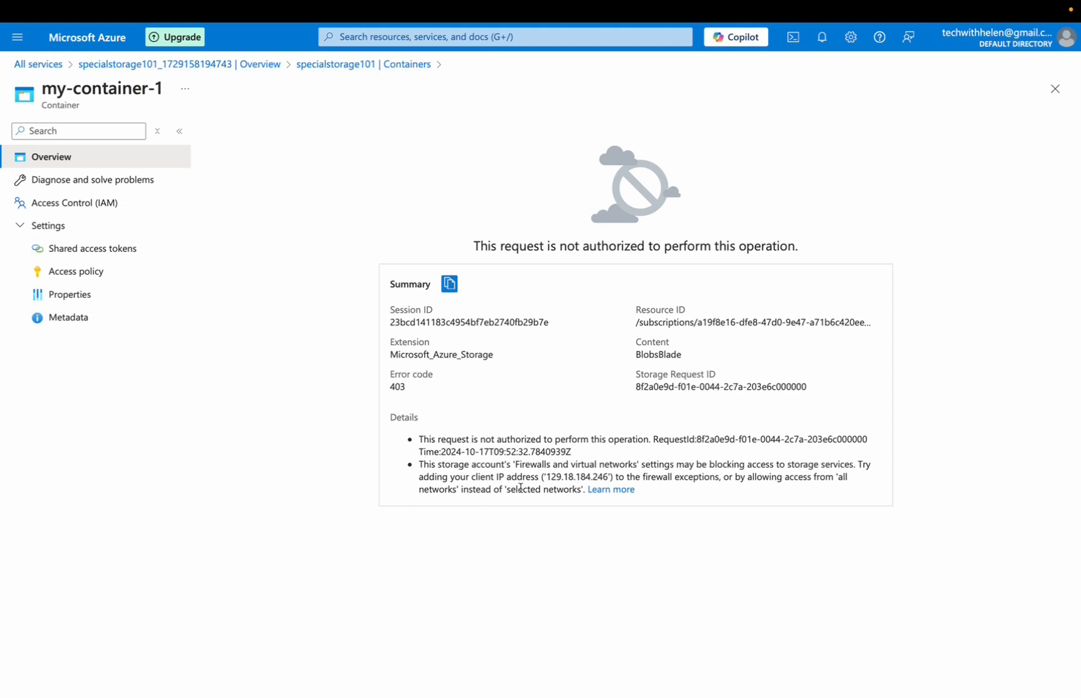
left_click_drag(508, 489, 585, 492)
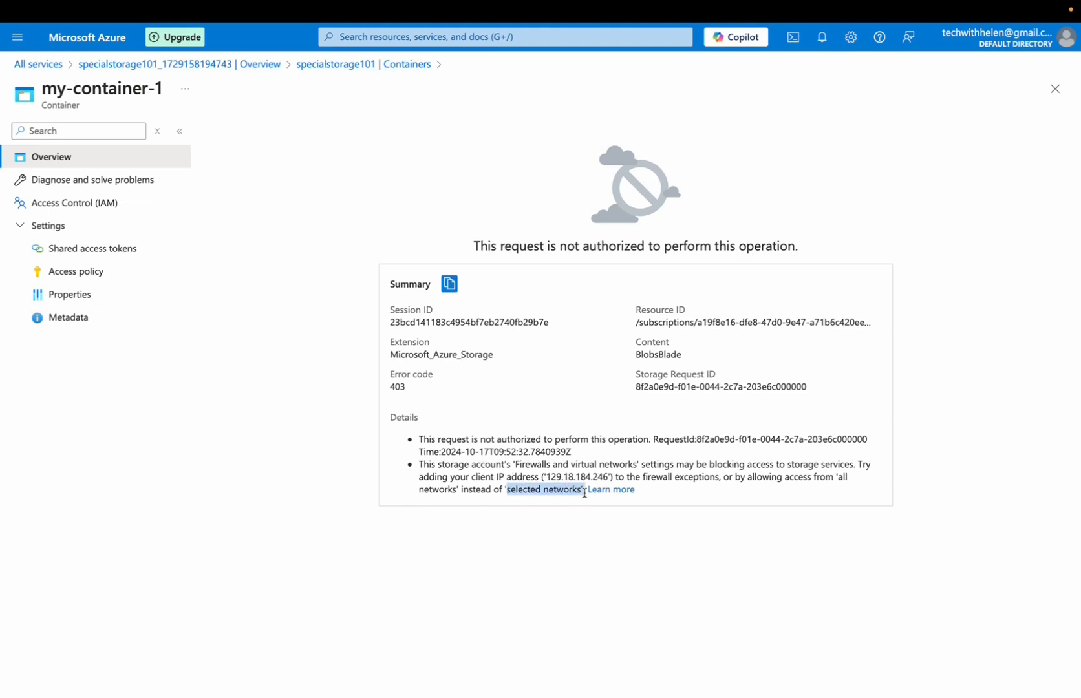
left_click_drag(507, 489, 64, 158)
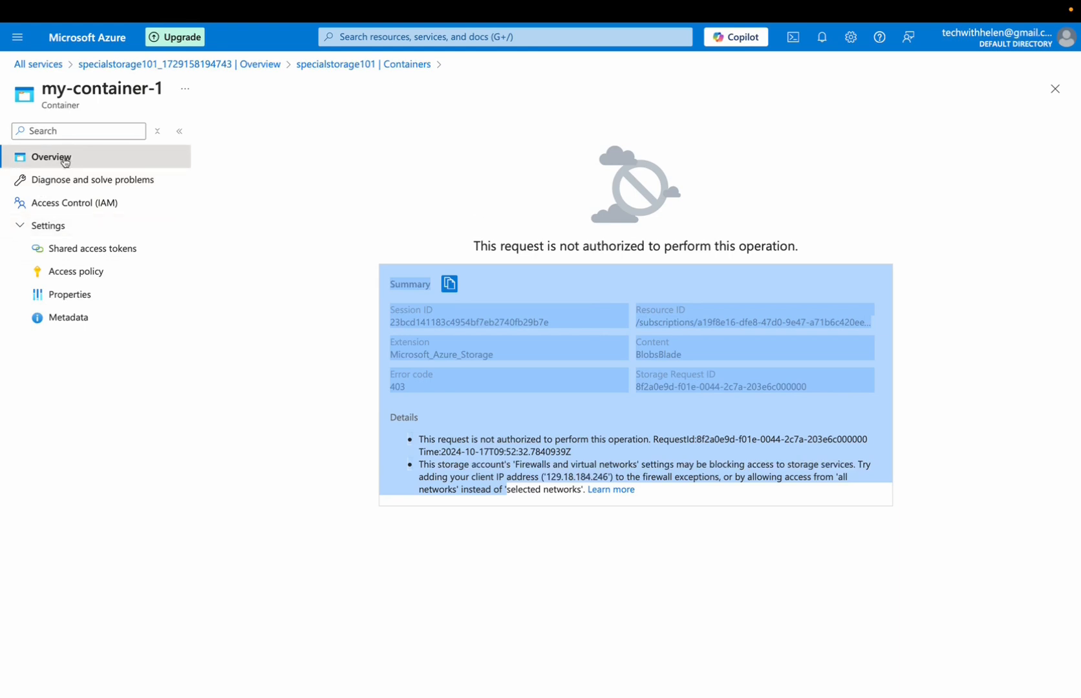
Set the public network access of specialstorage101 to Enabled from all networks and save the networking settings
left_click(109, 67)
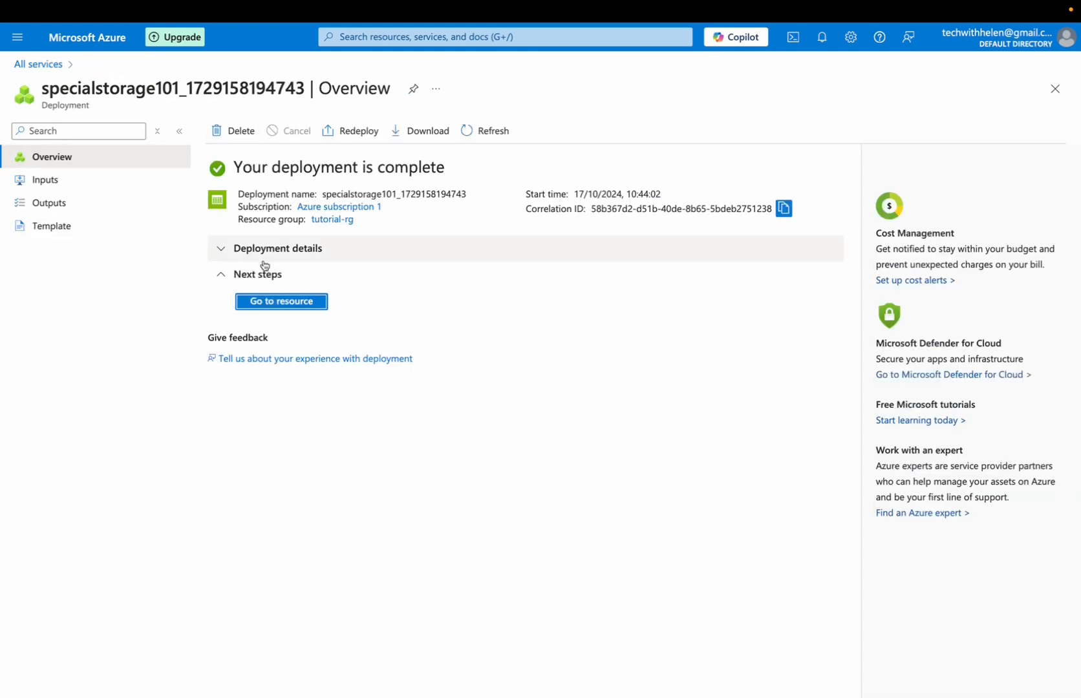
left_click(297, 303)
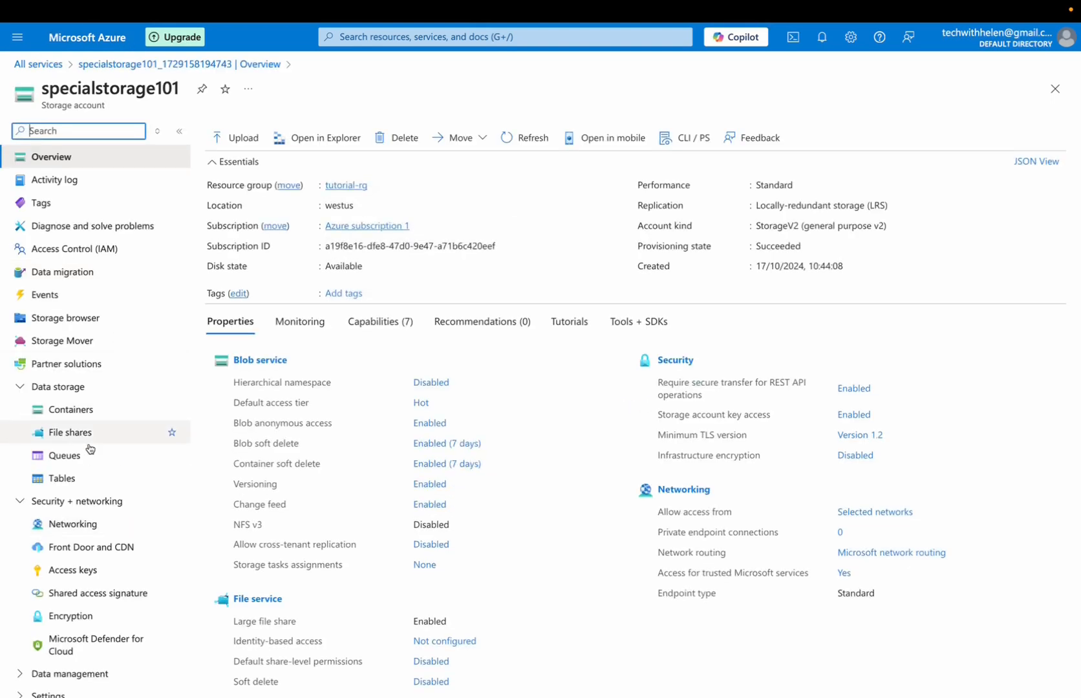
left_click(75, 526)
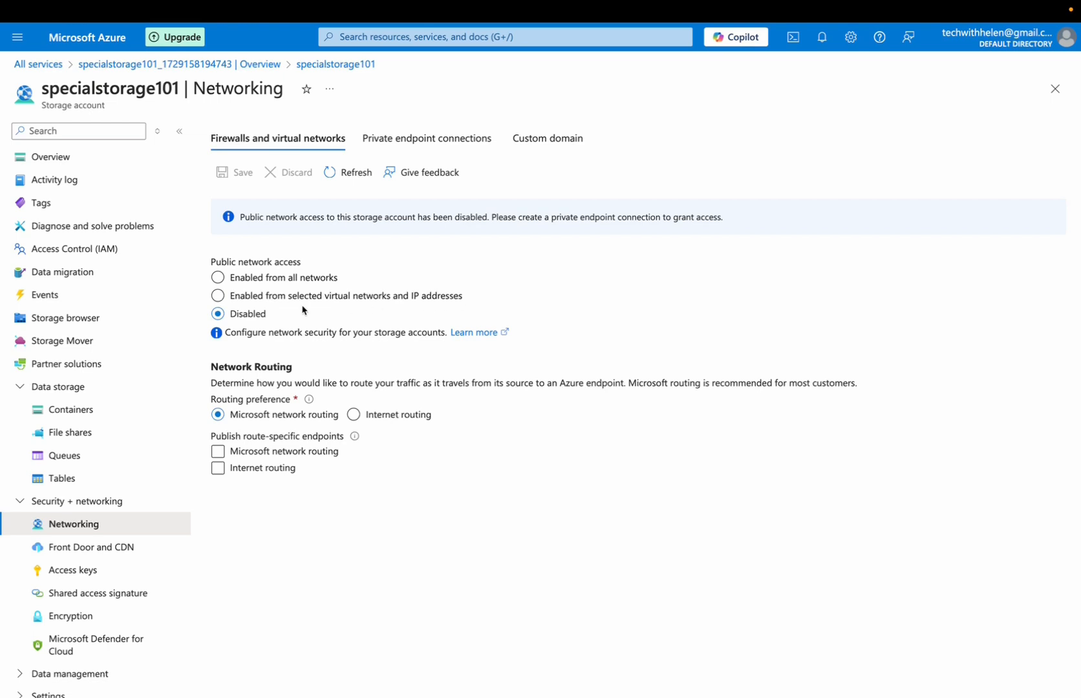
left_click(218, 296)
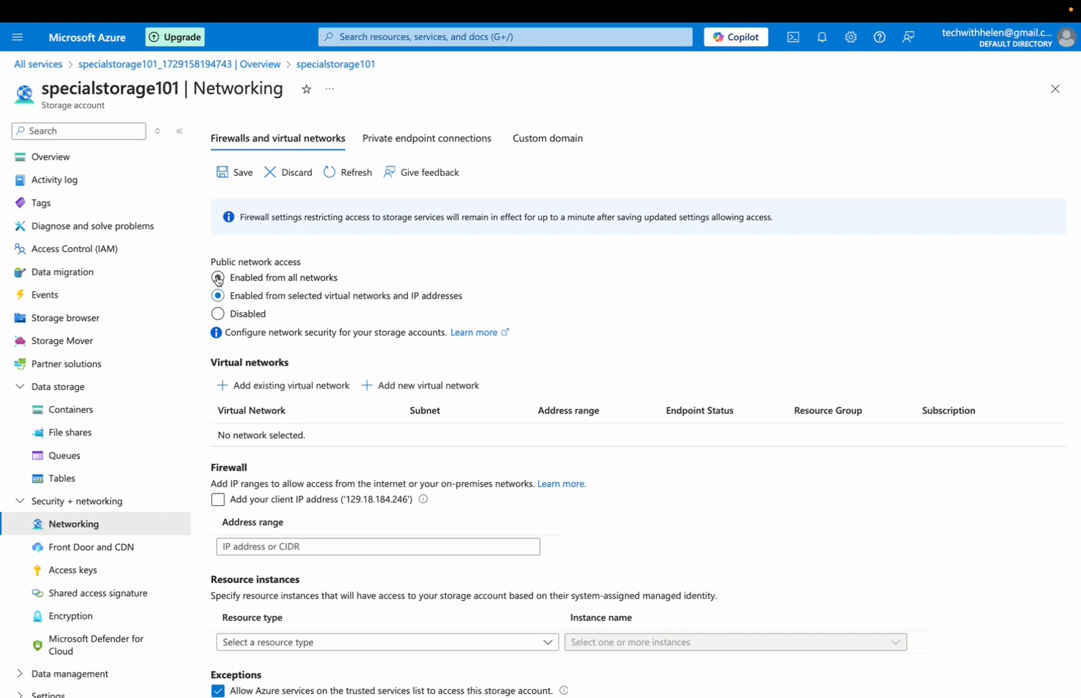
left_click(218, 278)
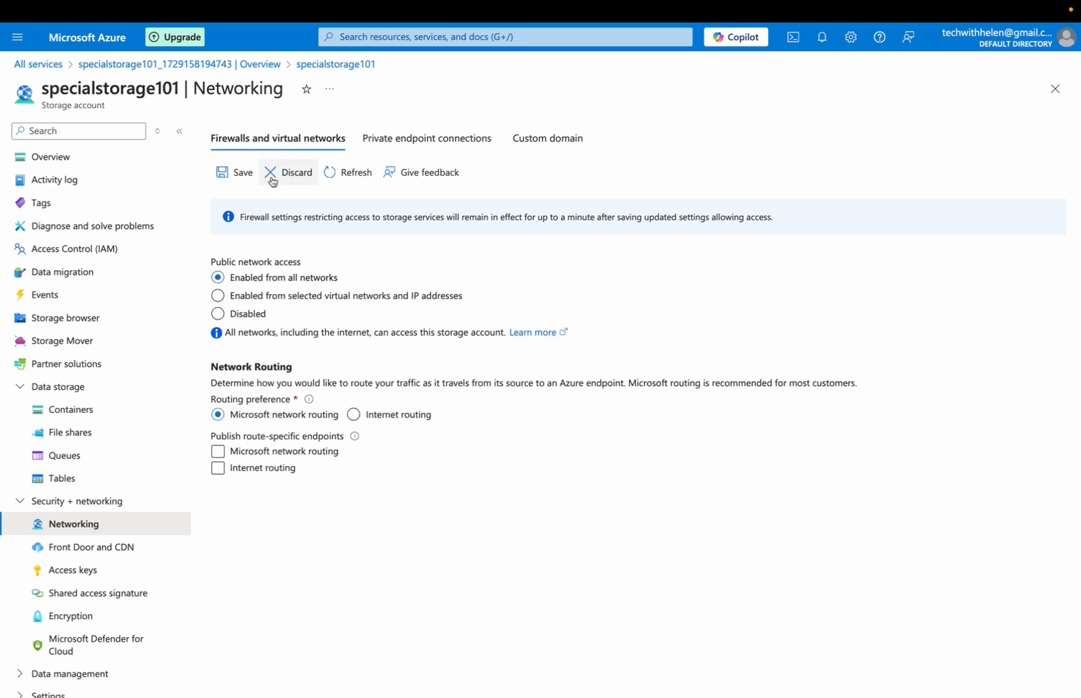
left_click(238, 179)
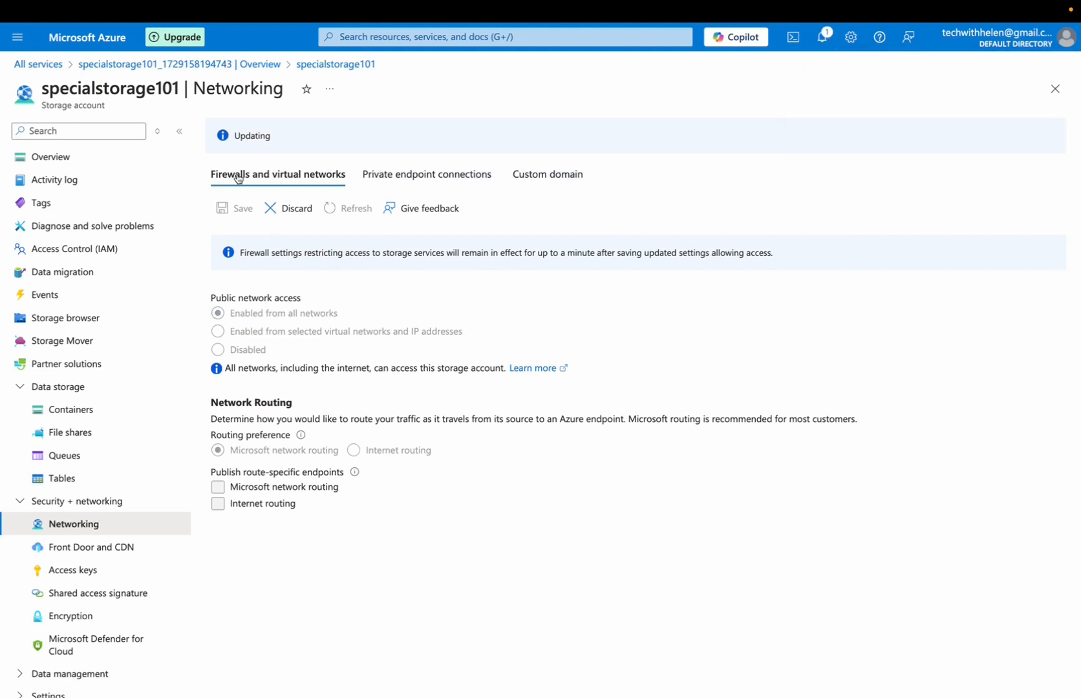
Return to the storage account's containers and open my-container-1
left_click(98, 154)
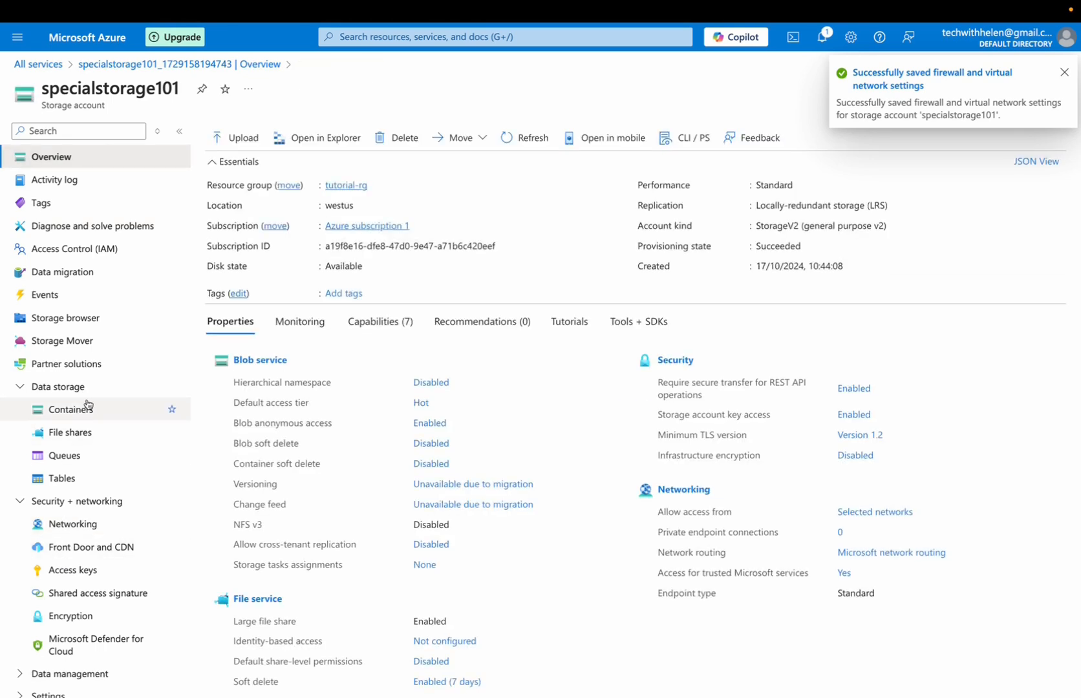
left_click(75, 410)
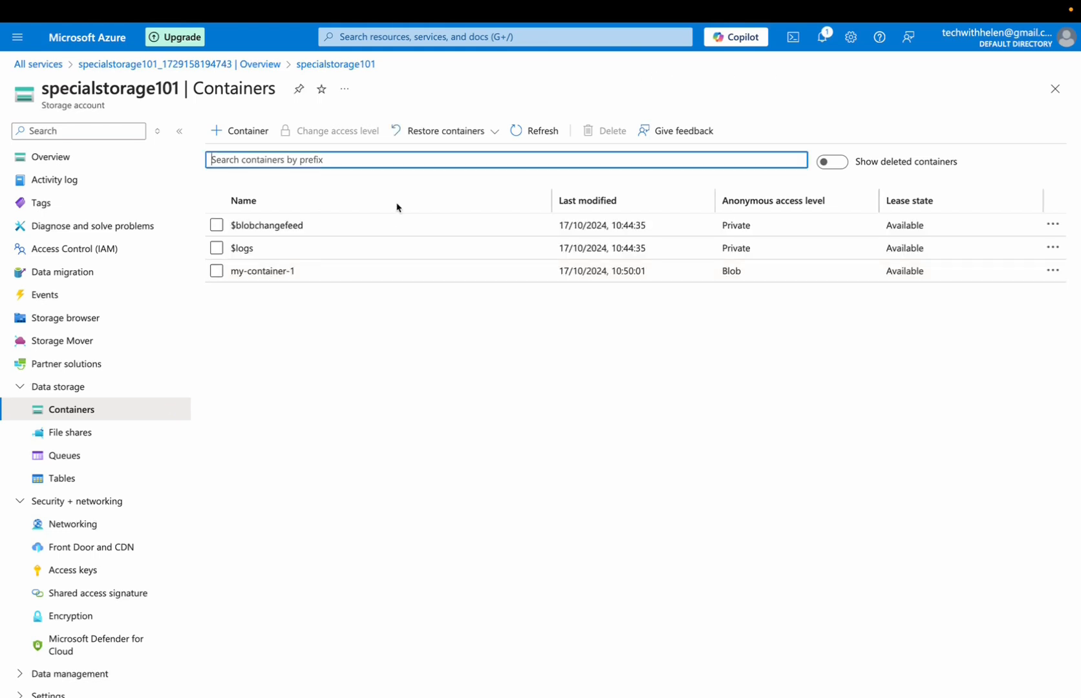
left_click(299, 271)
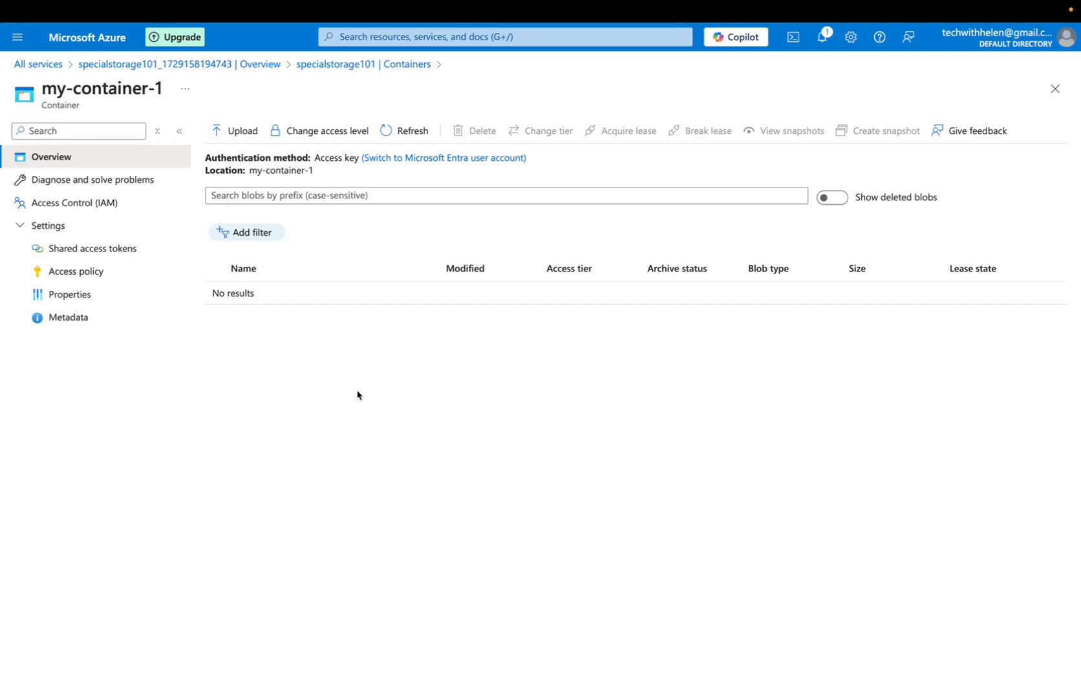
Review the anonymous access level options available for my-container-1 and leave without changing them
left_click(329, 133)
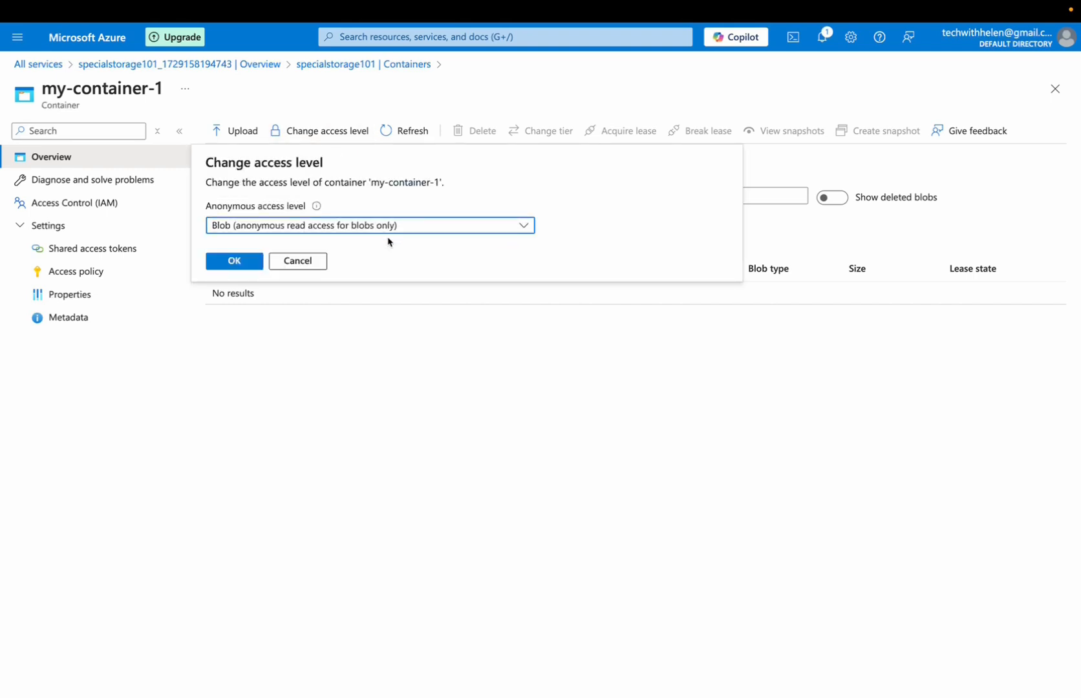
left_click(406, 227)
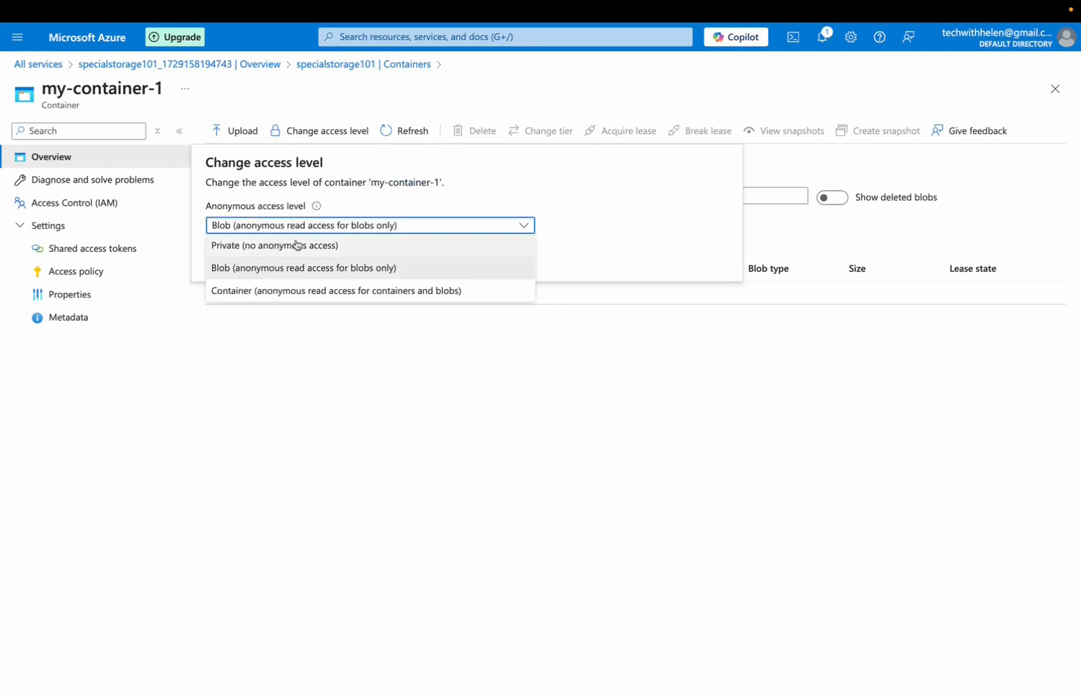
left_click(380, 345)
left_click(308, 262)
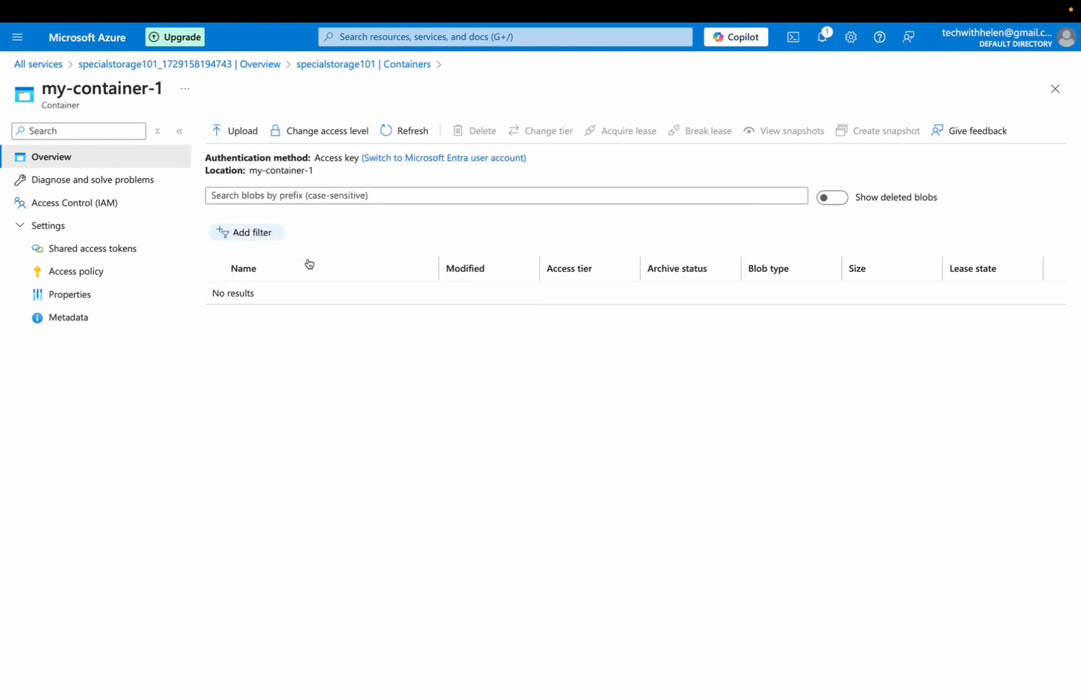
Begin a blob upload to my-container-1 and set tutorial-folder as the folder to upload to in the advanced options
left_click(234, 131)
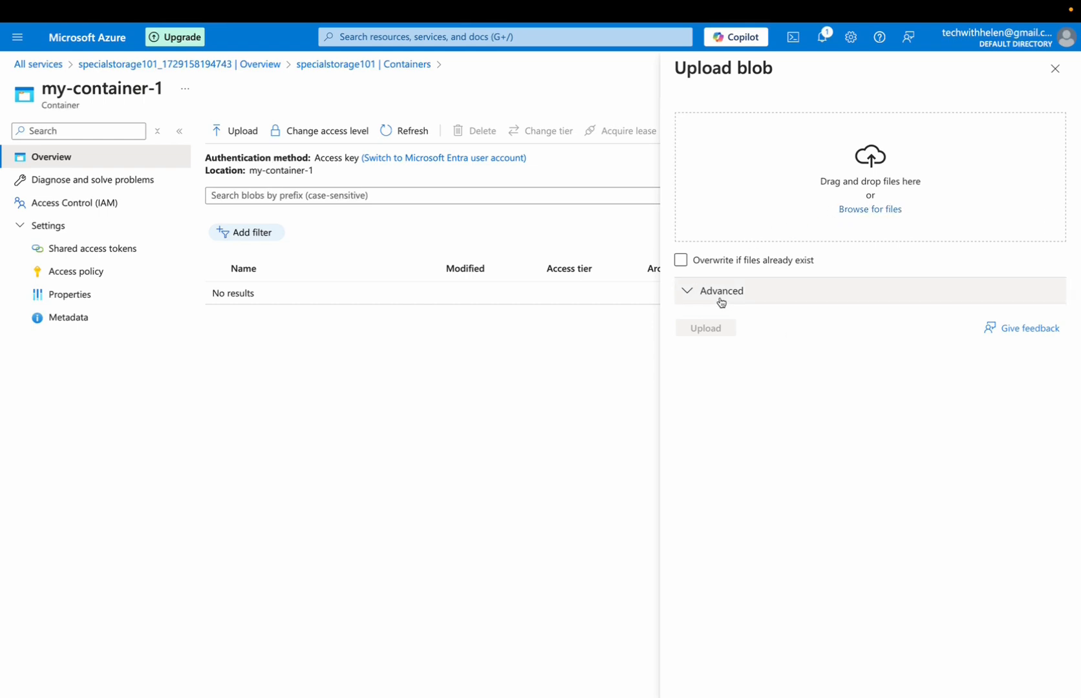
left_click(697, 291)
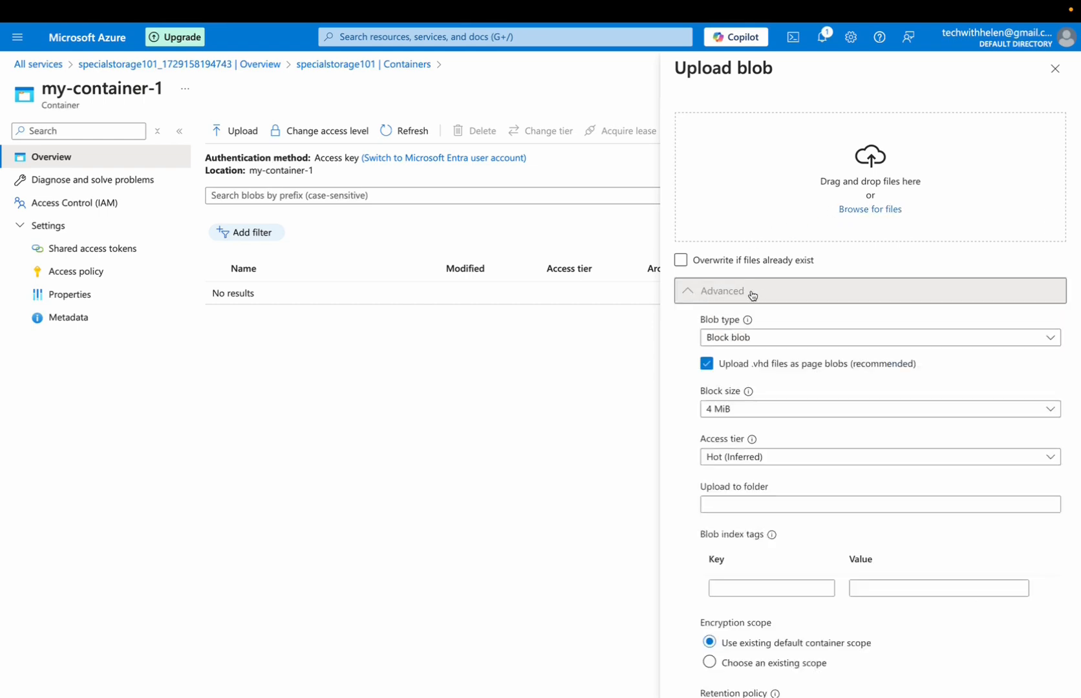
left_click(779, 503)
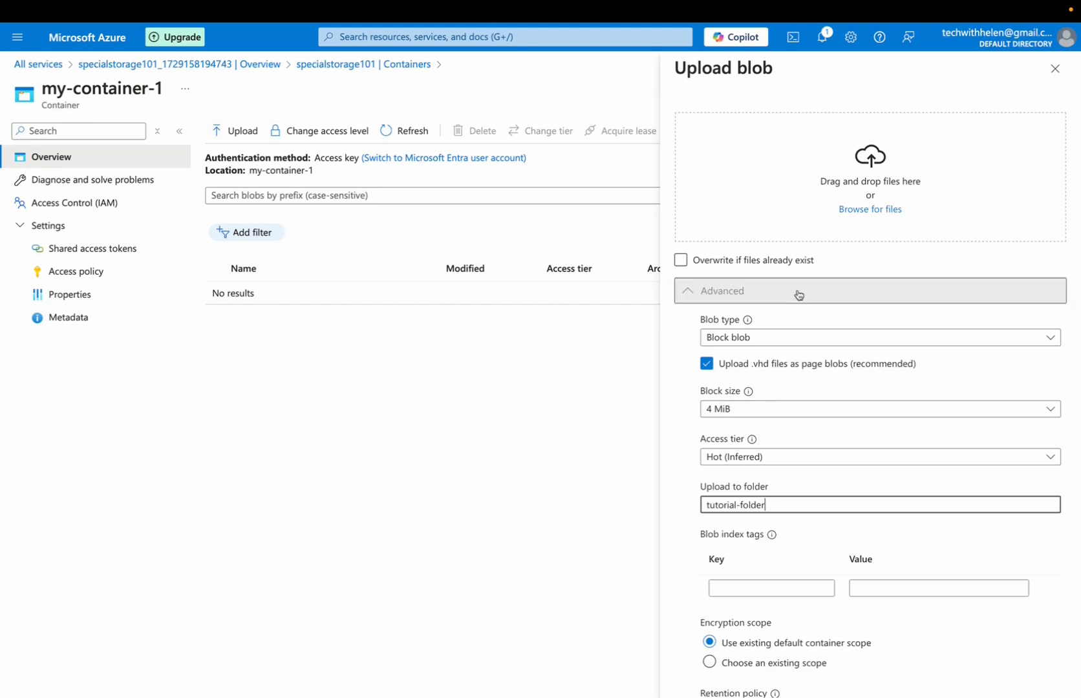
Choose AZURE STORAGE.png and IMG_9059.jpeg from the Tech materials folder in Documents and upload them to the container
left_click(858, 210)
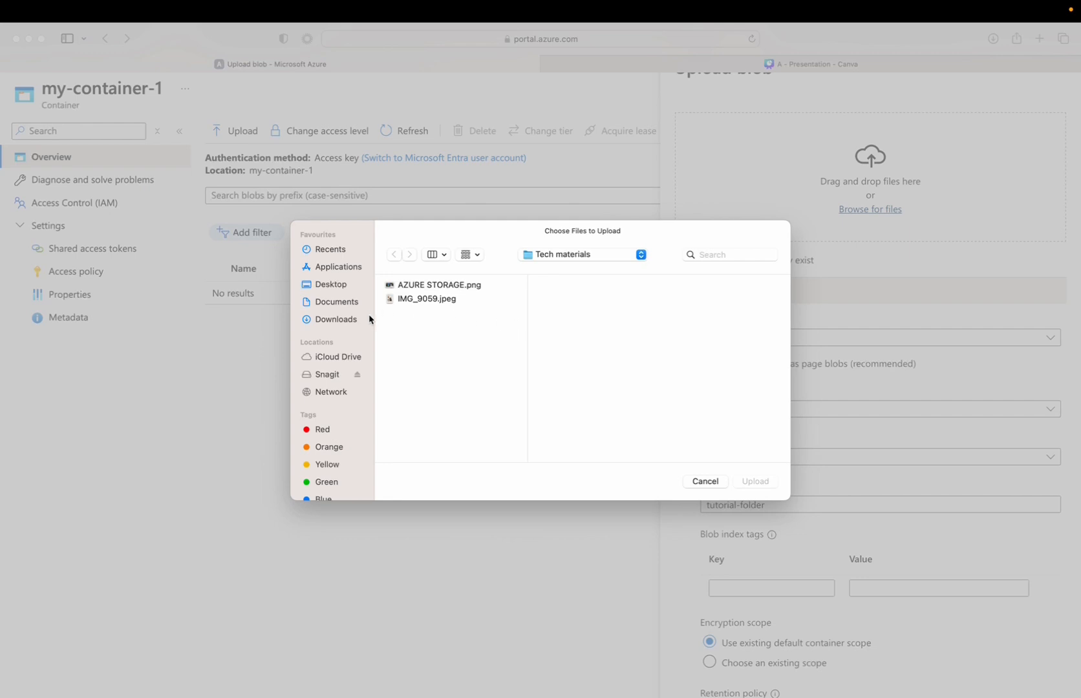
left_click(344, 303)
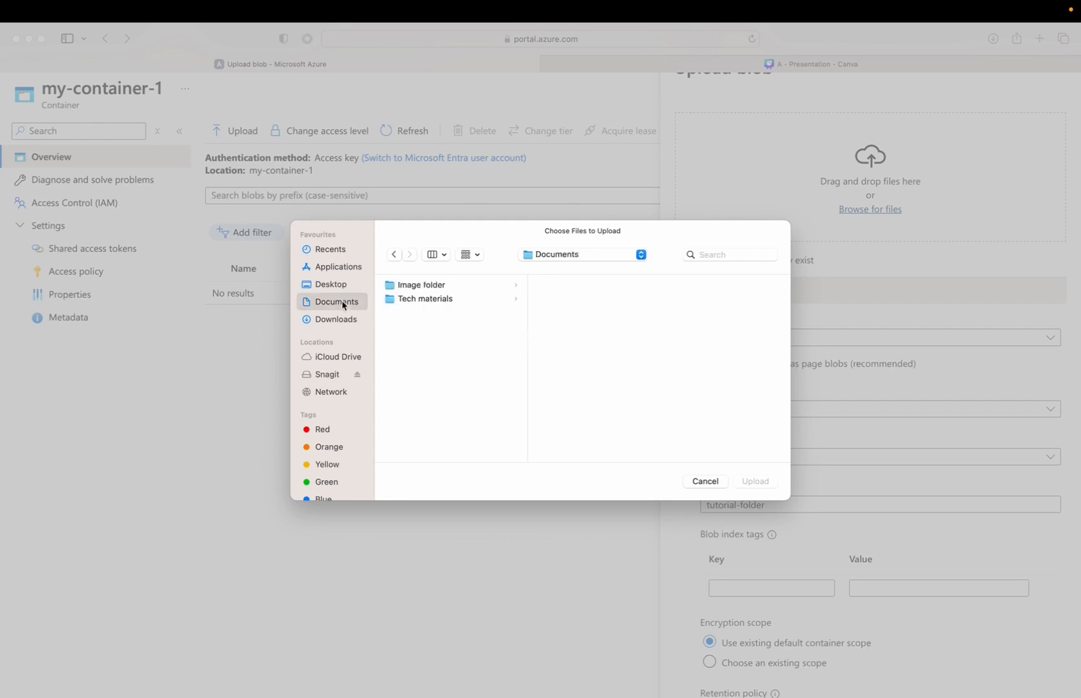
left_click(425, 300)
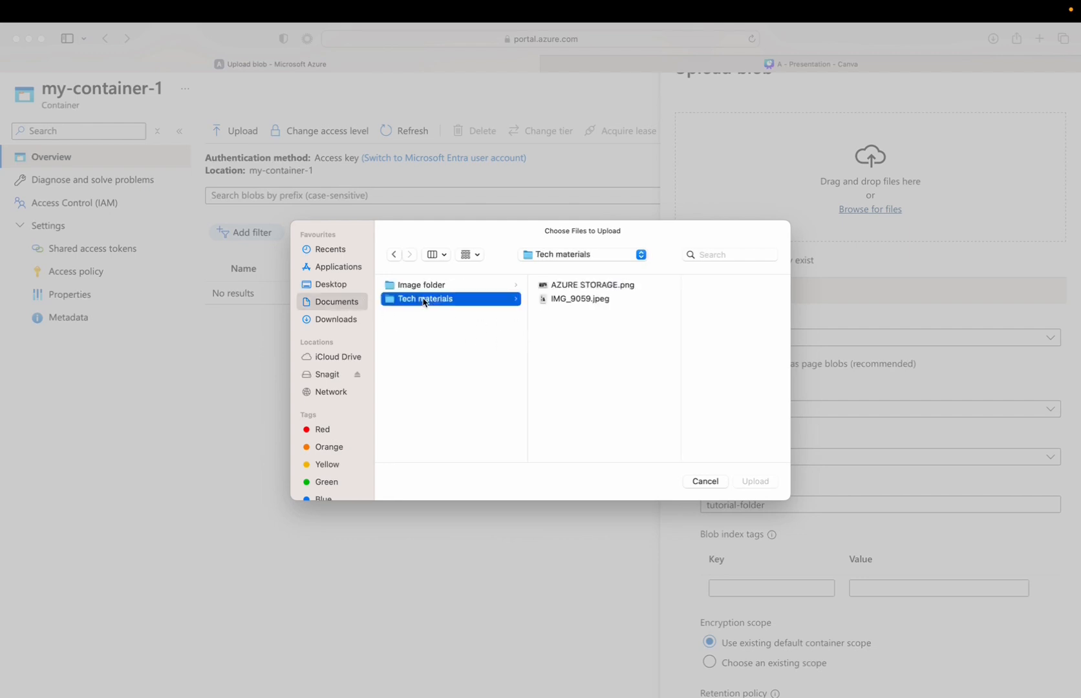
left_click(600, 289)
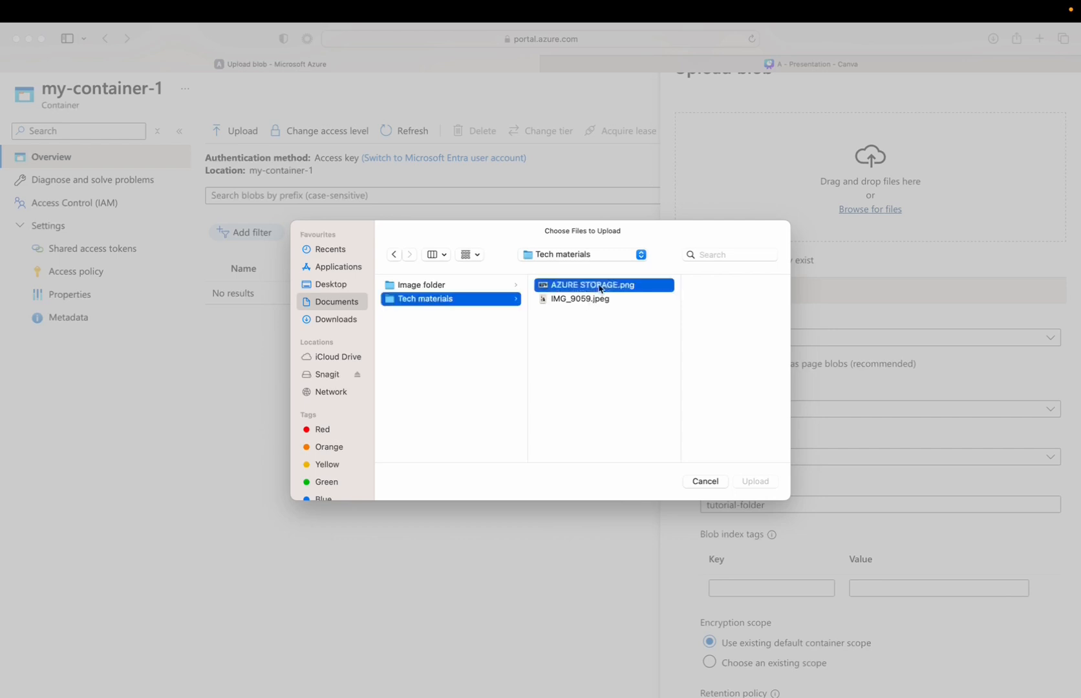
left_click(572, 302, "shift")
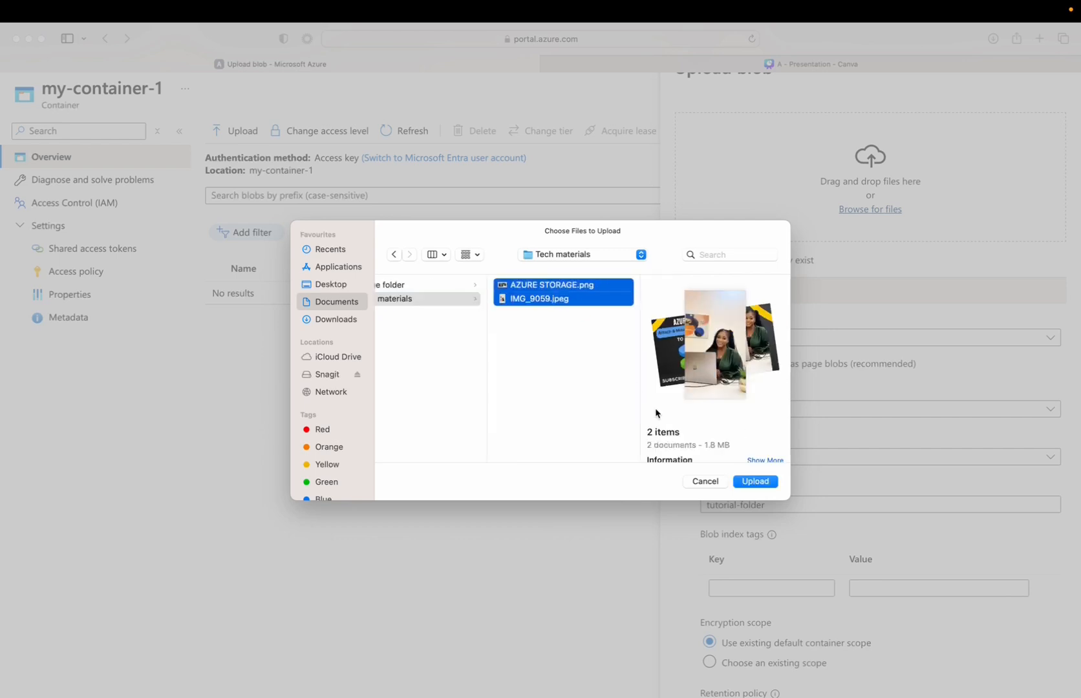
left_click(753, 484)
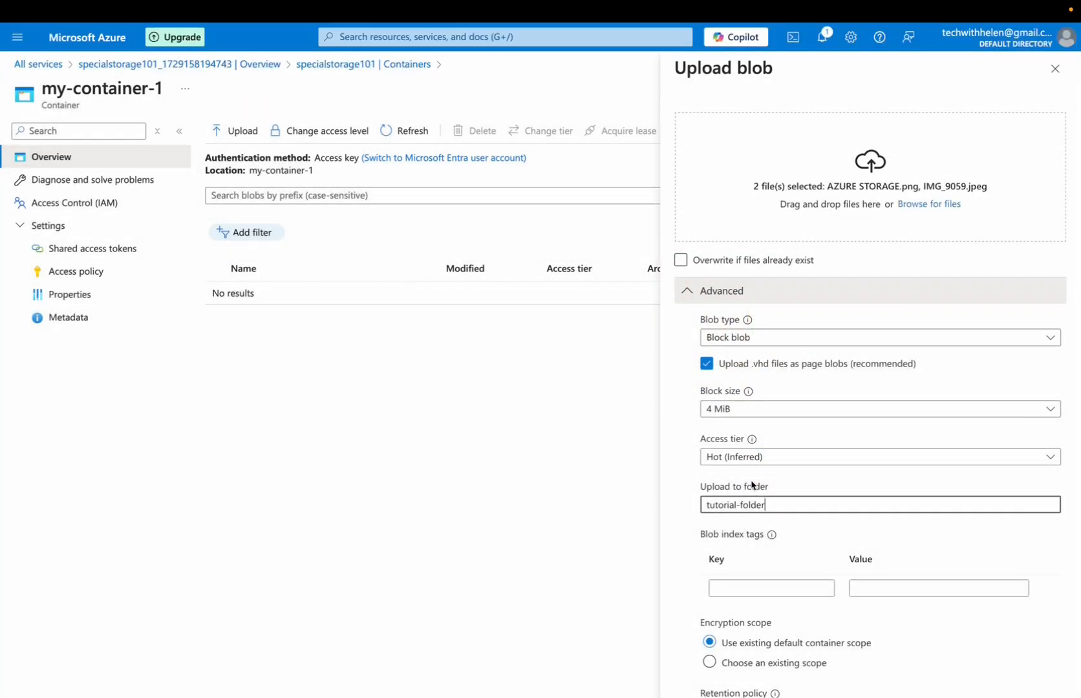
scroll(893, 441, "down", 2)
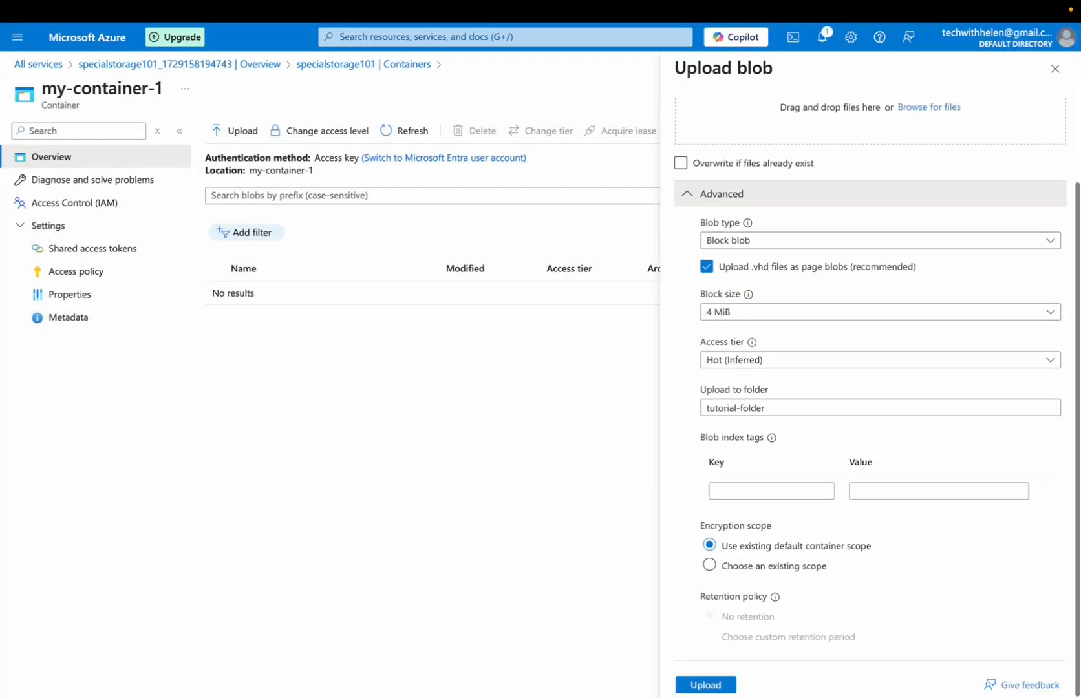
left_click(693, 686)
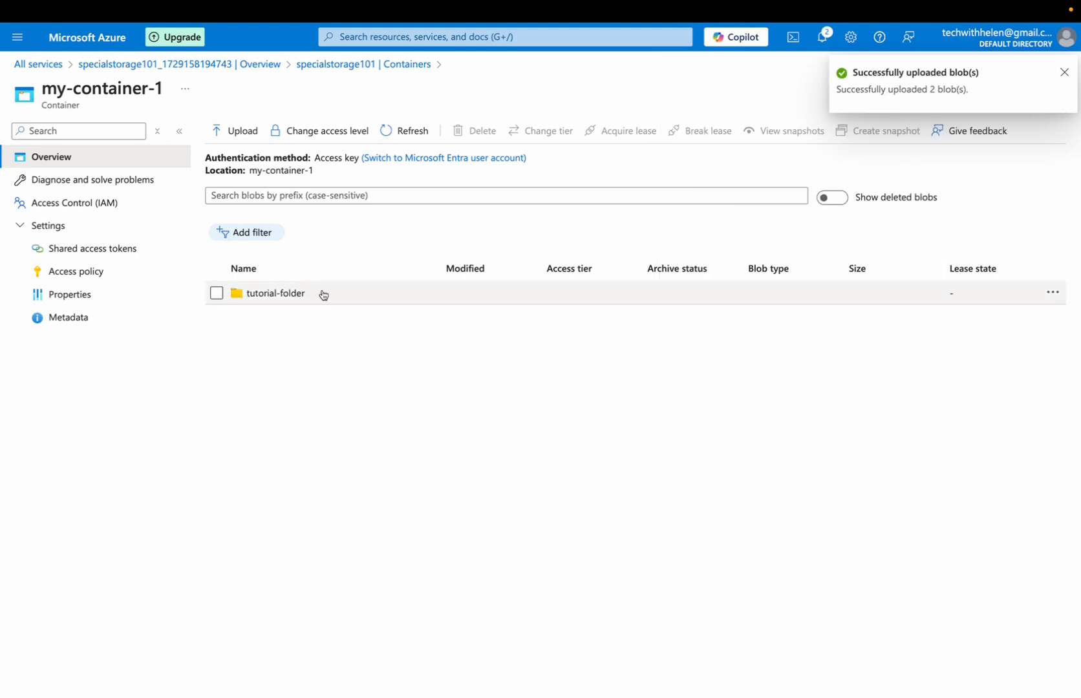
Check the uploaded files inside tutorial-folder and reopen my-container-1 from the storage account's containers
left_click(259, 294)
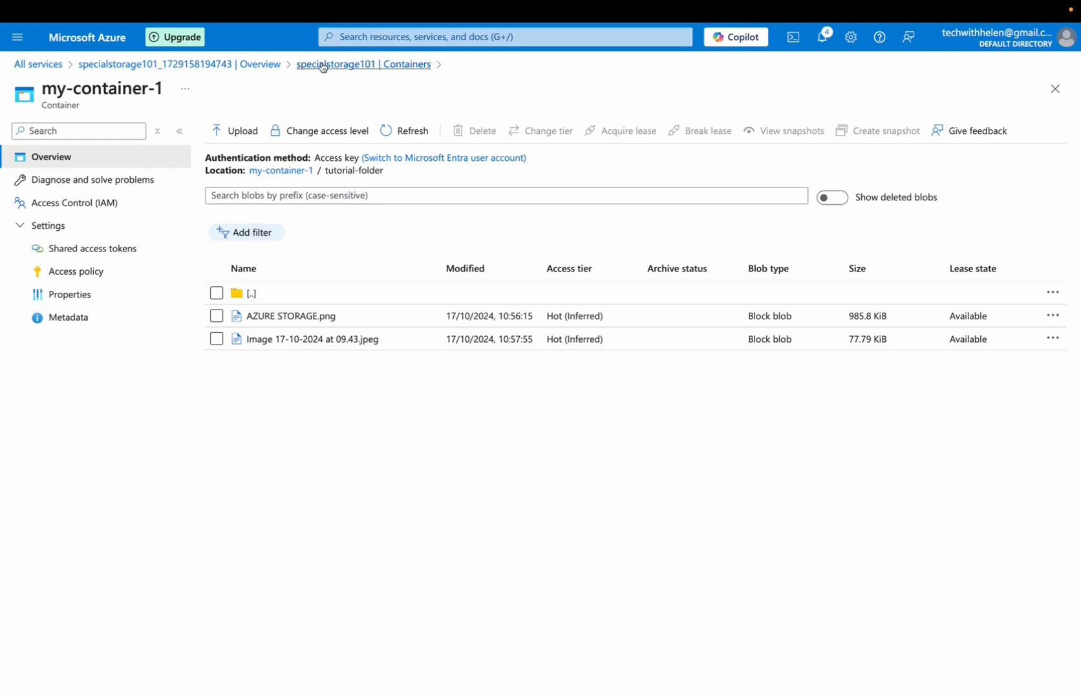
left_click(399, 65)
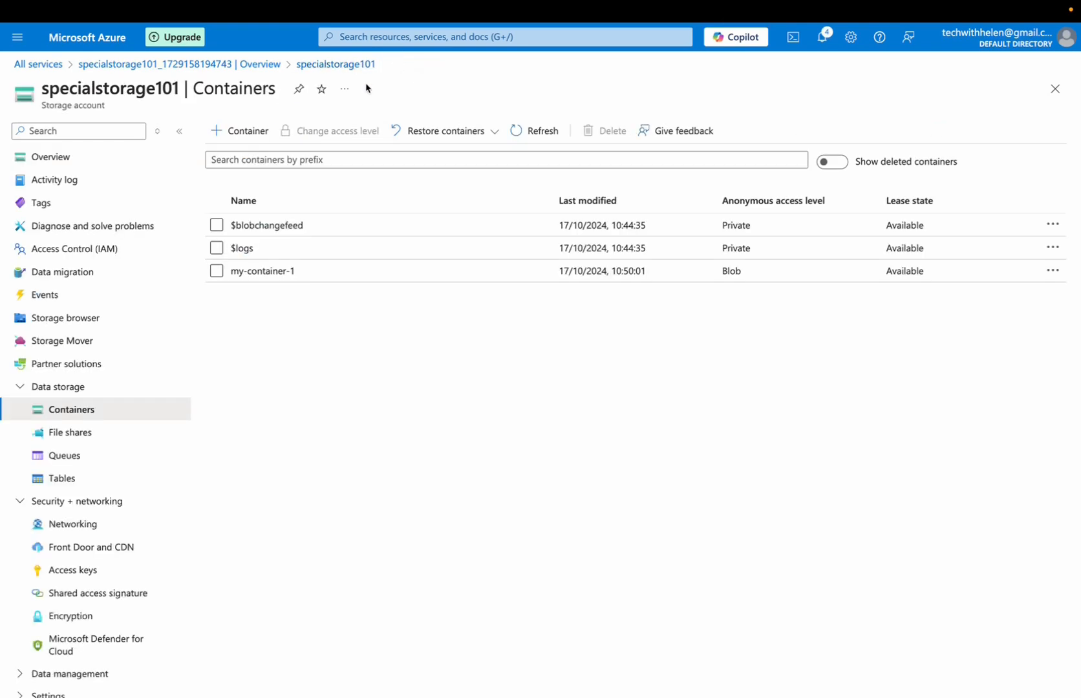
left_click(265, 270)
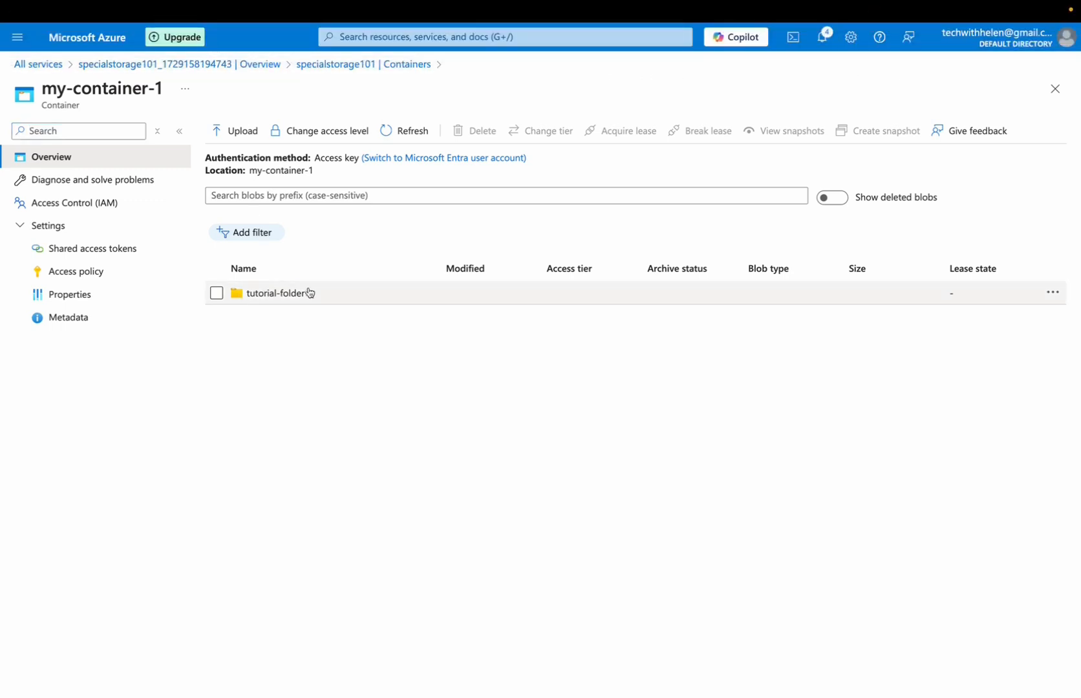
Upload Image 17-10-2024 at 09.43.jpeg from the Image folder to the root of my-container-1 with overwriting left off
left_click(241, 131)
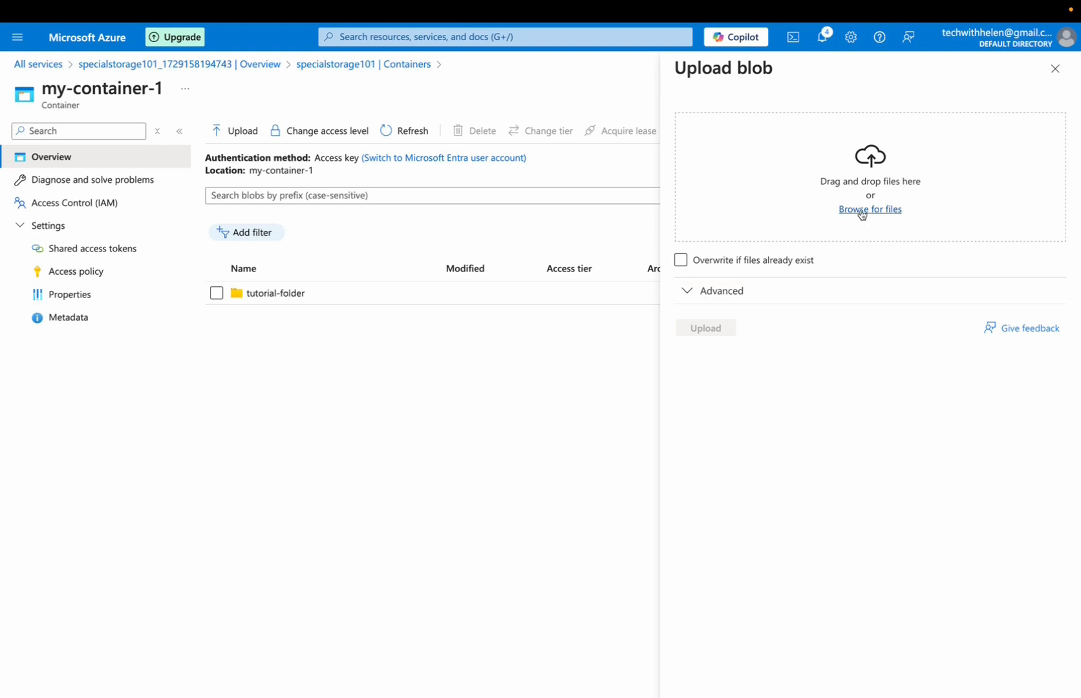
left_click(681, 261)
left_click(763, 262)
left_click(859, 212)
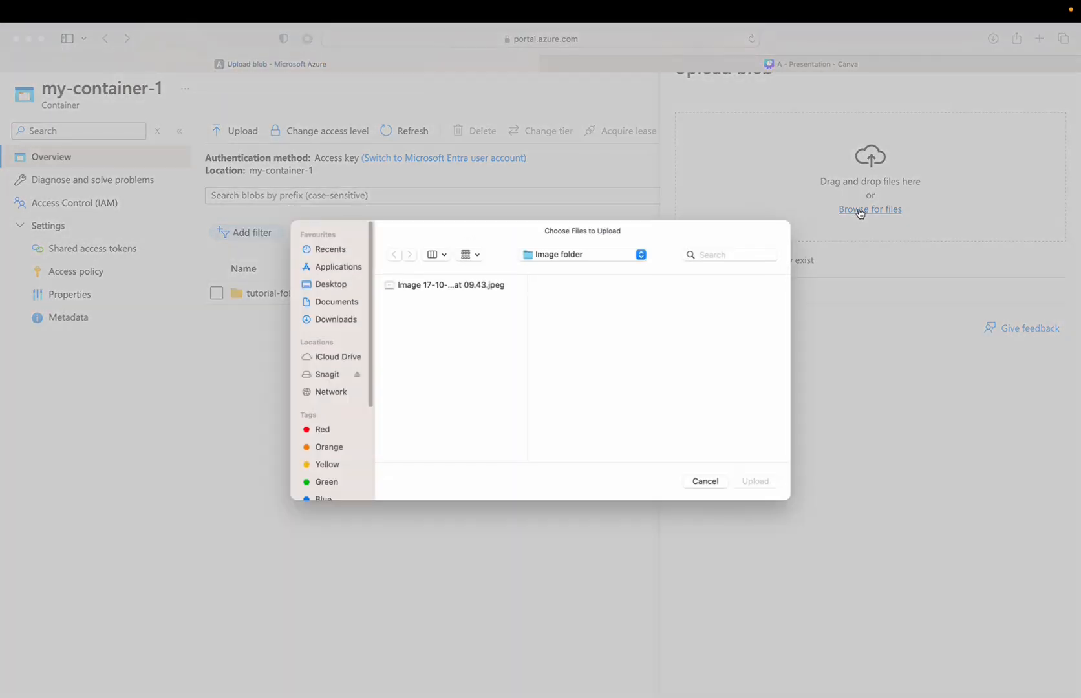
left_click(401, 286)
left_click(754, 481)
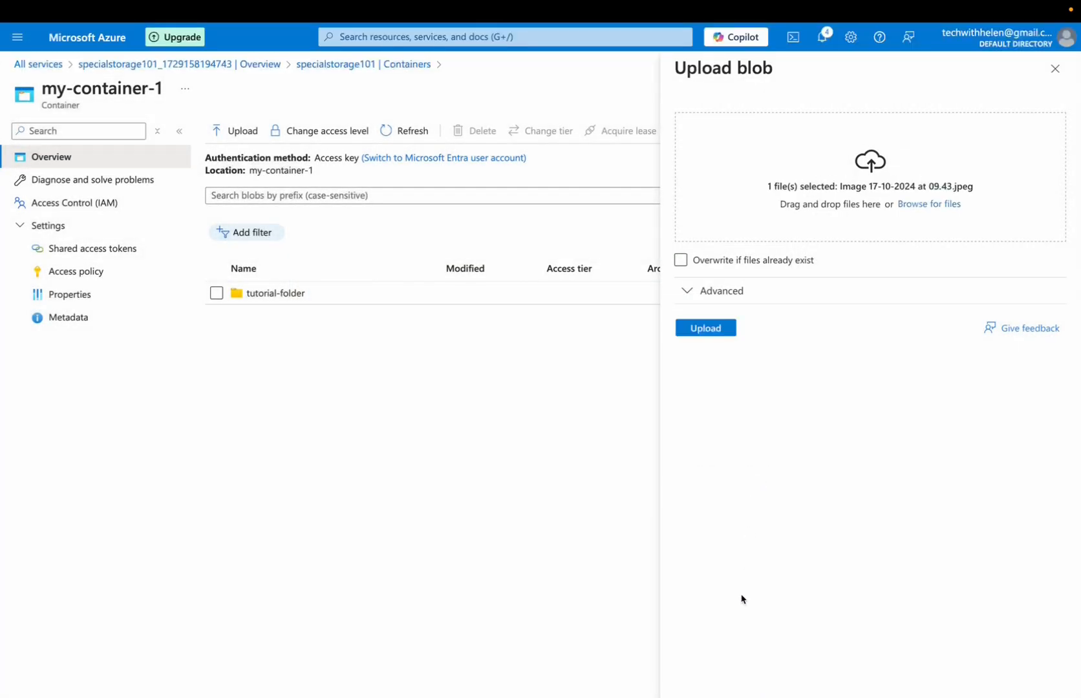
left_click(712, 330)
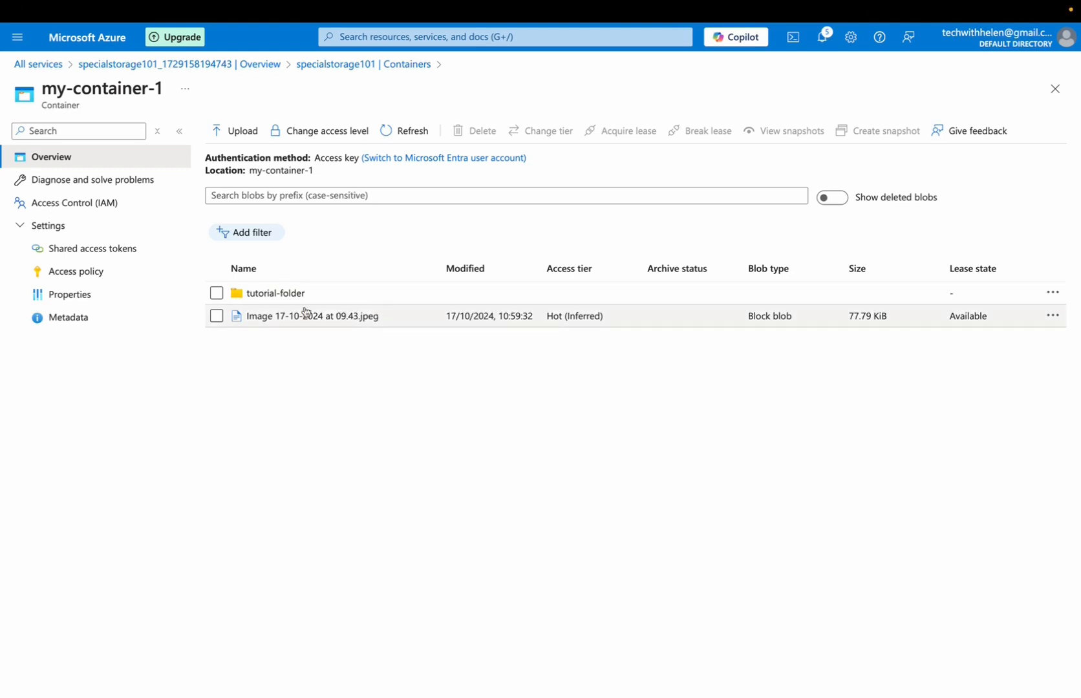
Review the overview, versions, snapshots, edit preview and SAS generation options of the Image 17-10-2024 at 09.43.jpeg blob
left_click(278, 316)
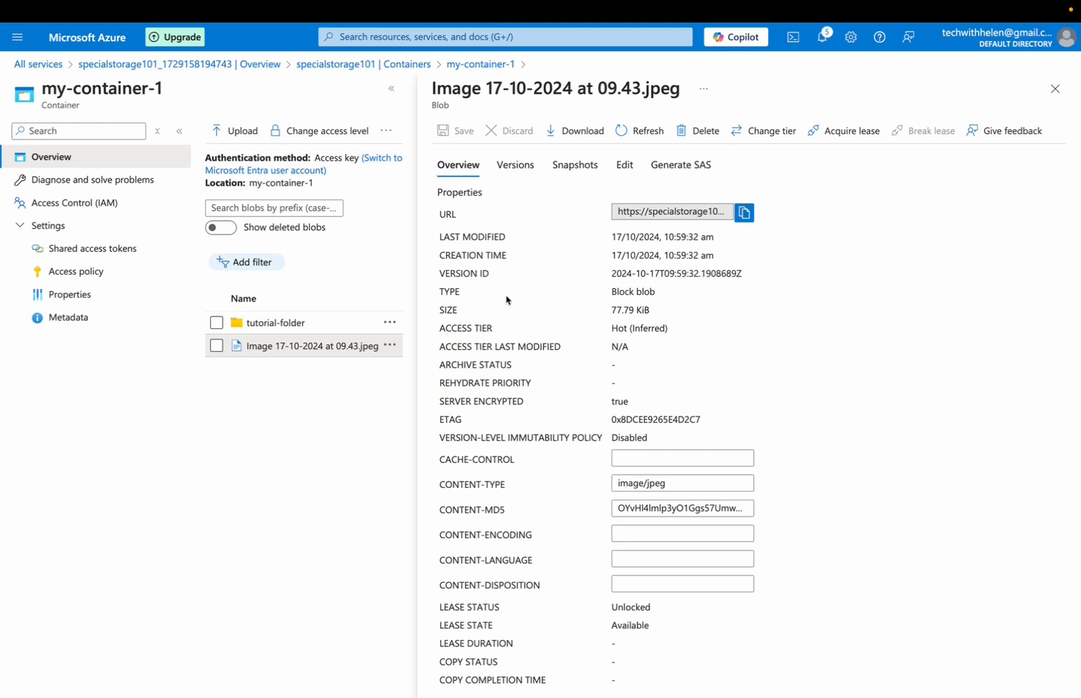
left_click(513, 170)
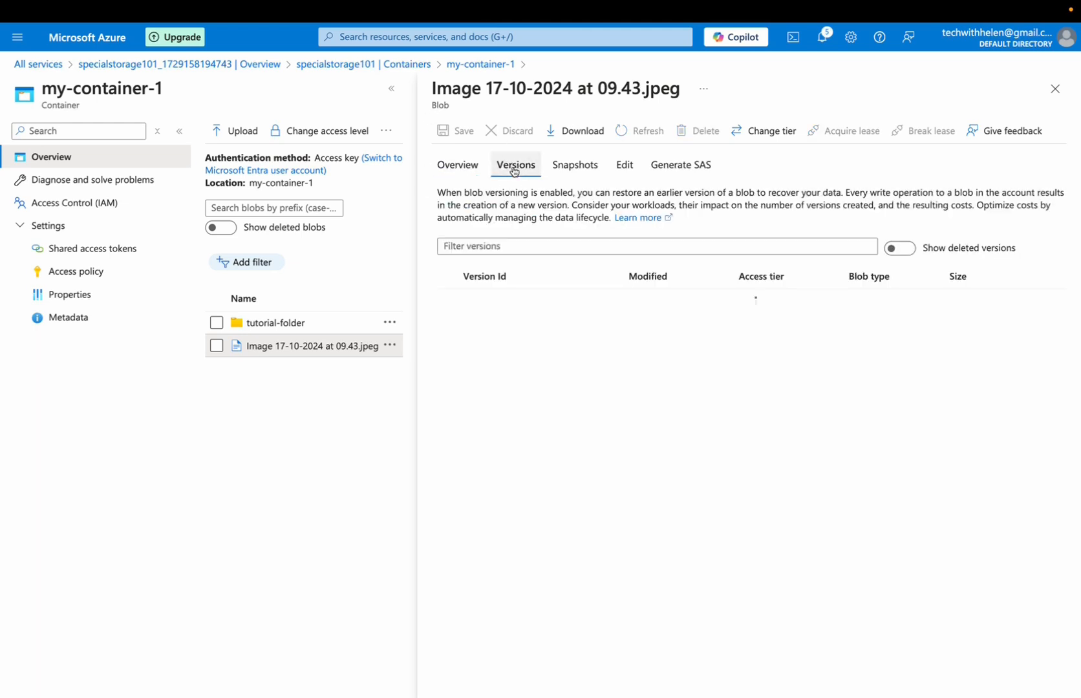
left_click(563, 165)
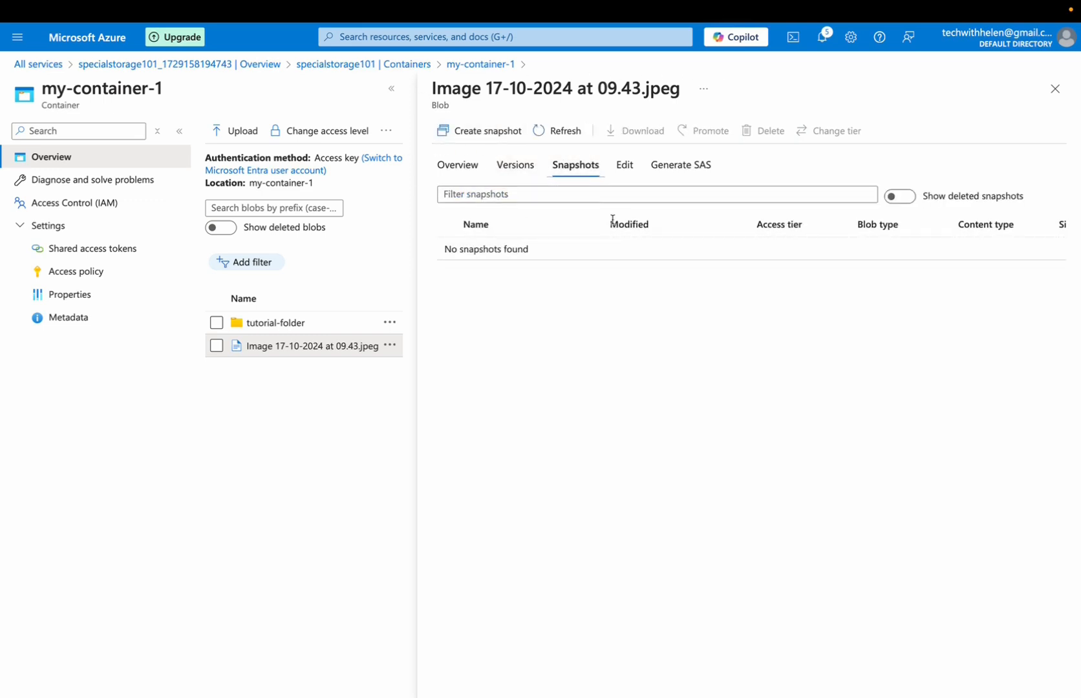
left_click(624, 169)
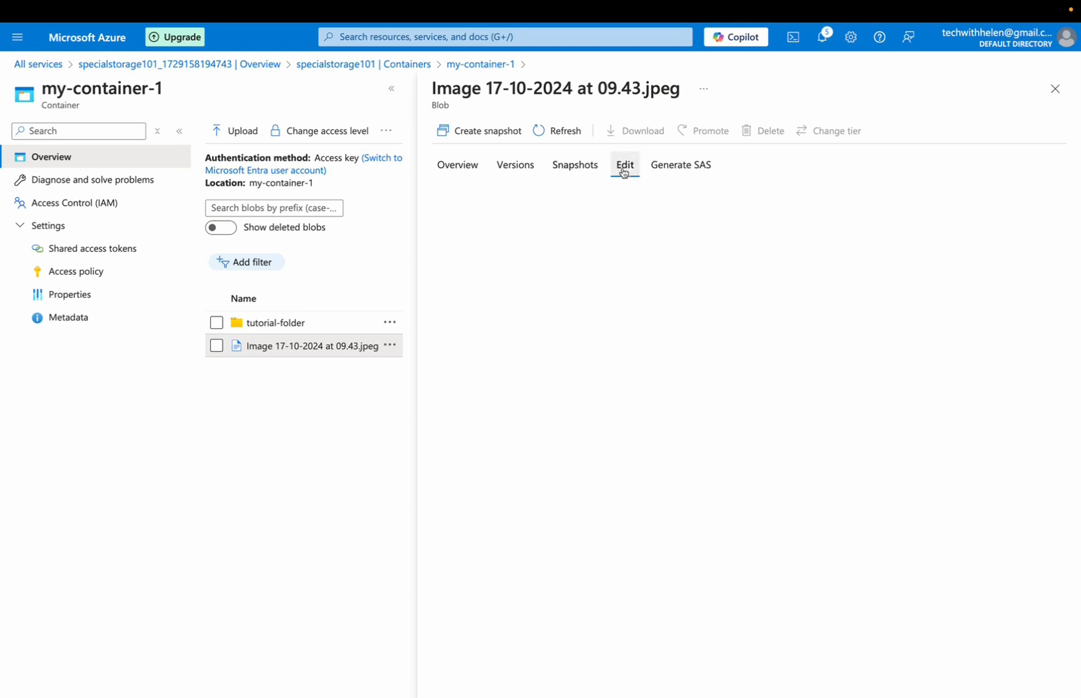
left_click(666, 166)
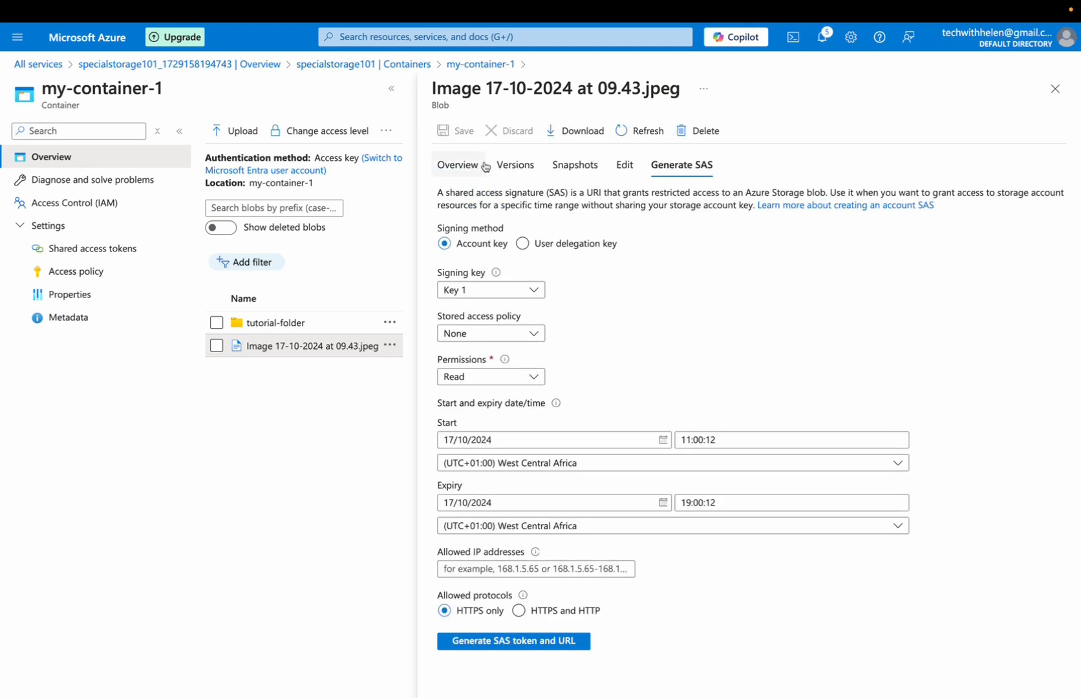
Copy the image blob's URL and view it in a new browser tab, closing the blob's details in the Azure portal when done
left_click(450, 166)
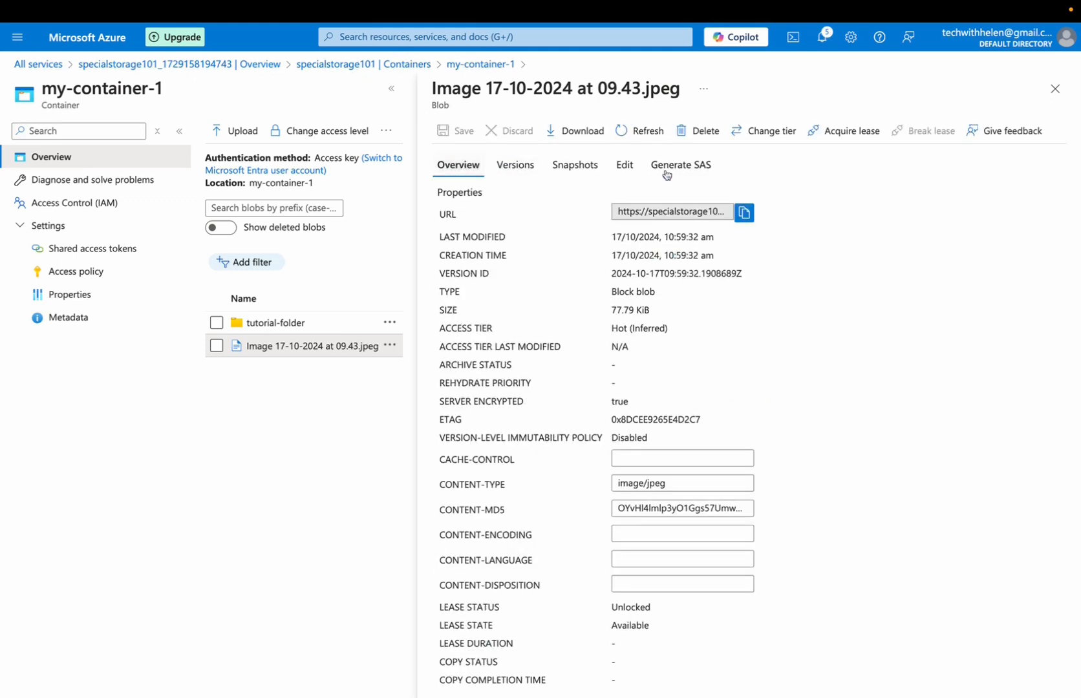
left_click(743, 213)
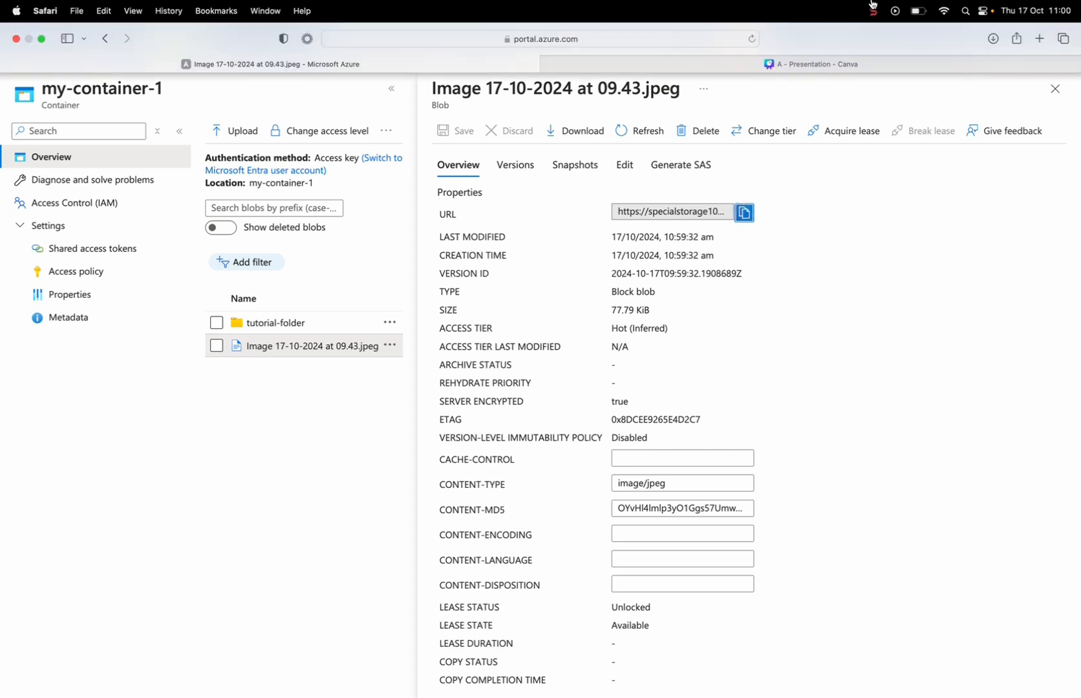
left_click(1039, 38)
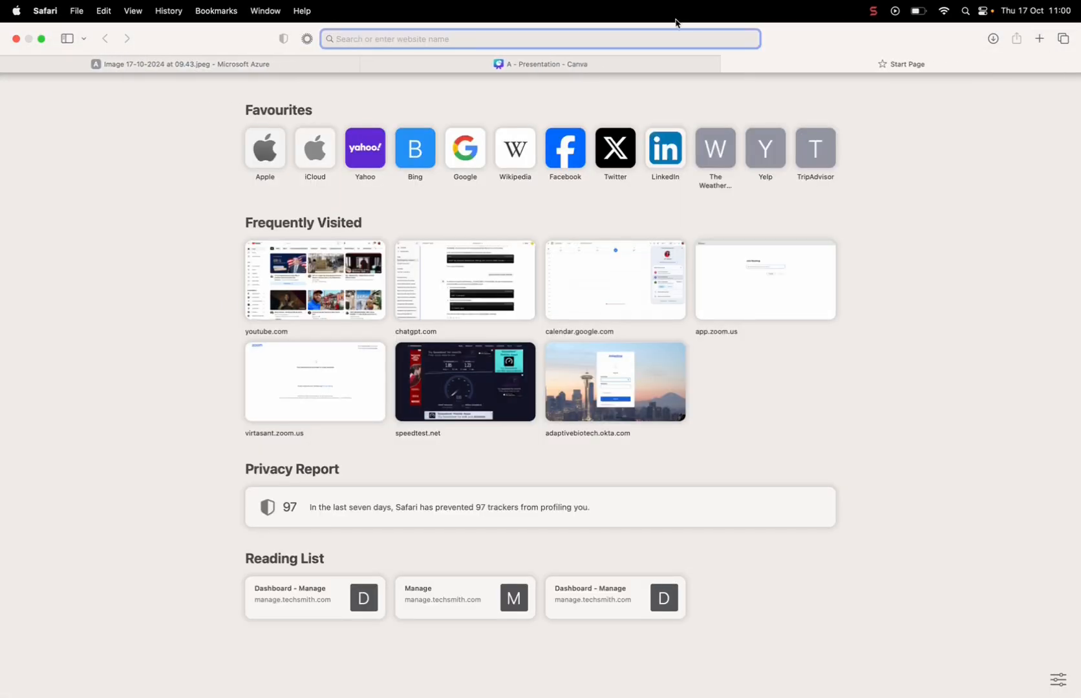
key("super+v")
key("Return")
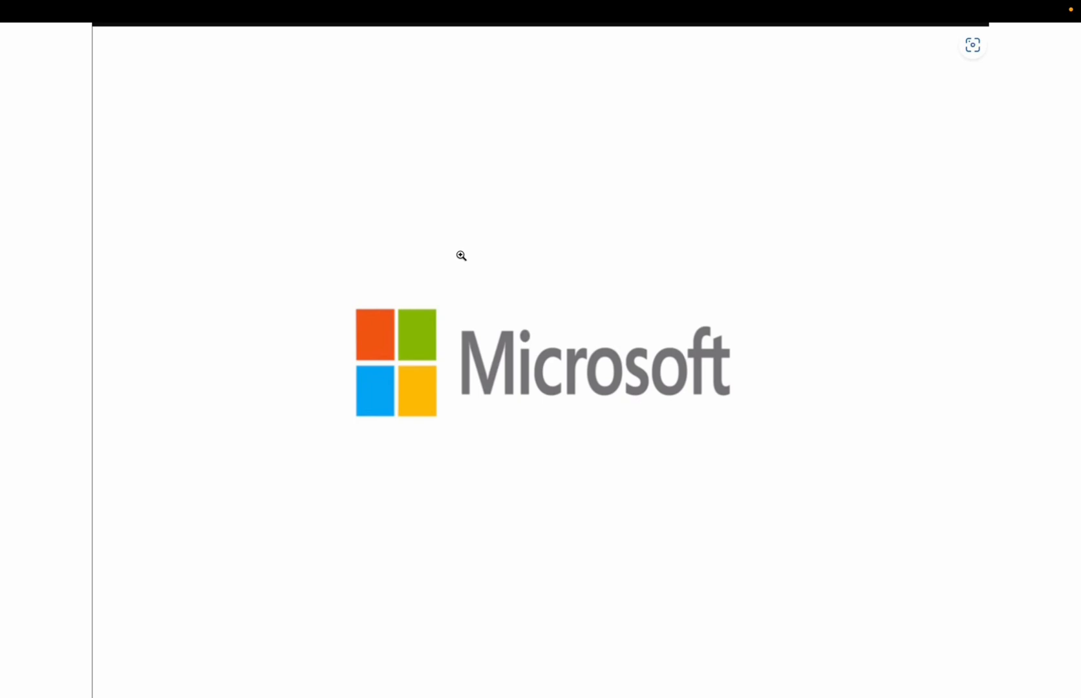
mouse_move(789, 1)
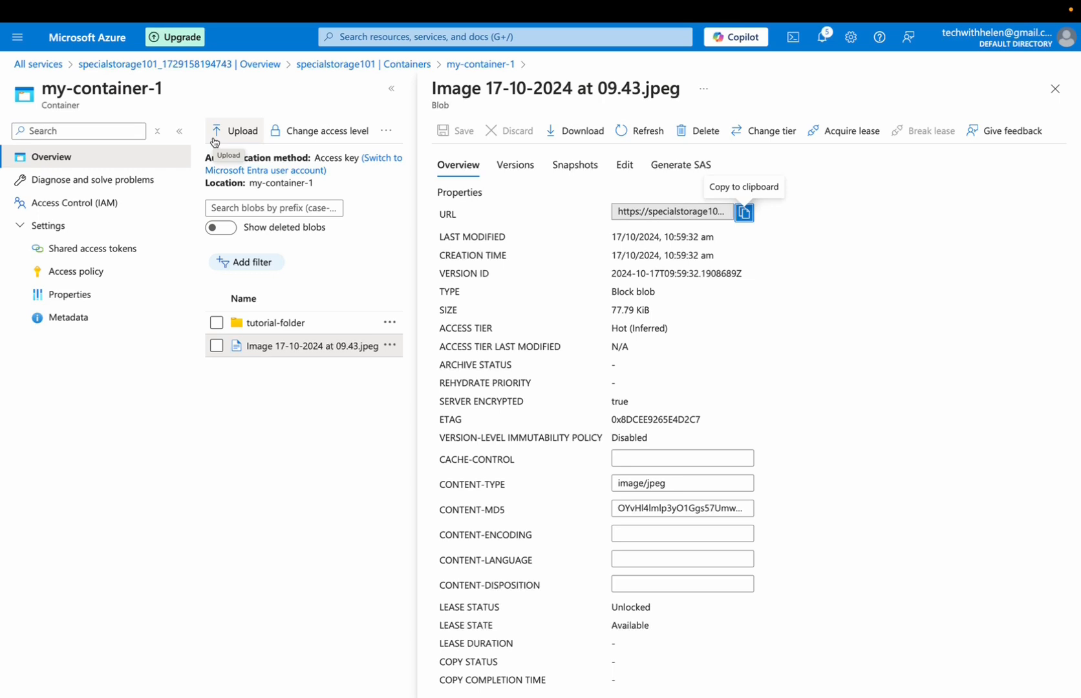
left_click(1054, 89)
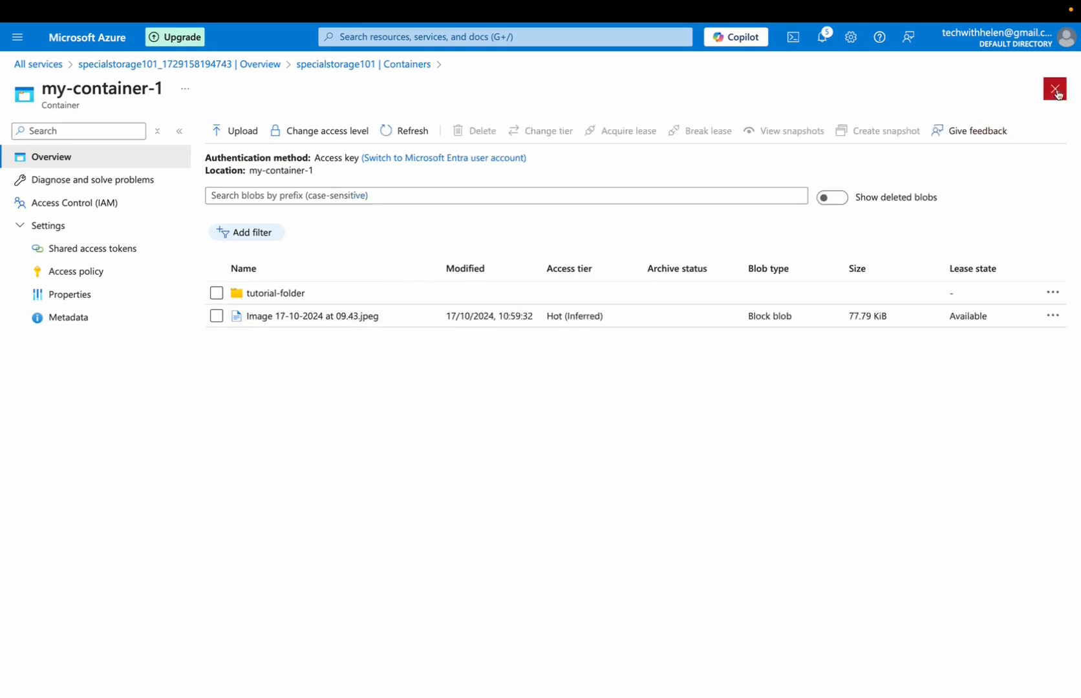